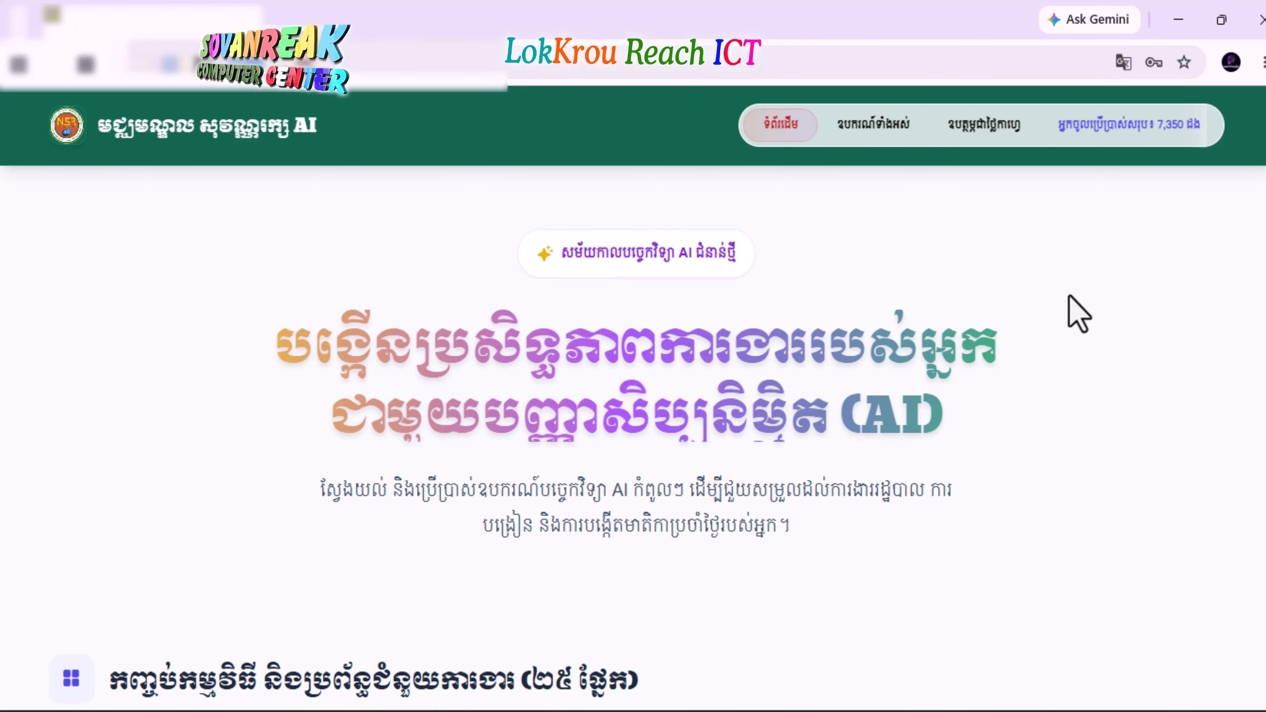
# Step: Open the AI educational game generator from the home page's collection of tools
pyautogui.scroll(-15, 1068, 297)
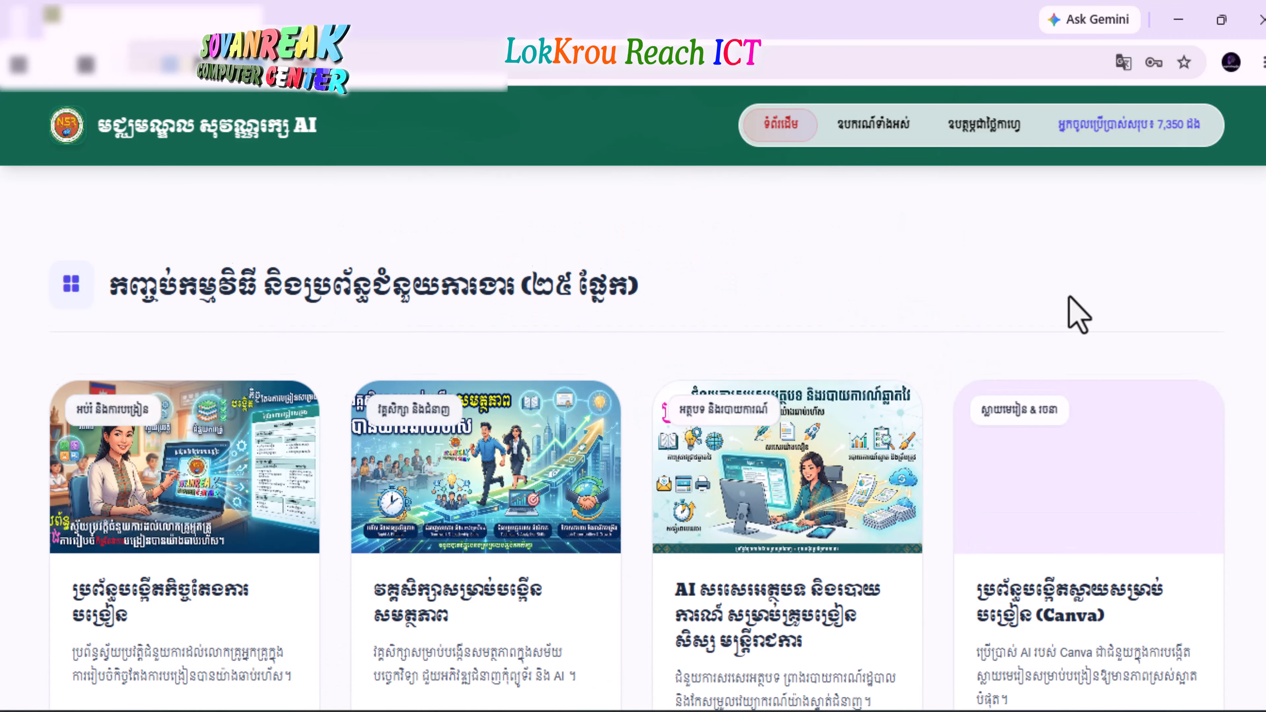
pyautogui.scroll(-10, 865, 483)
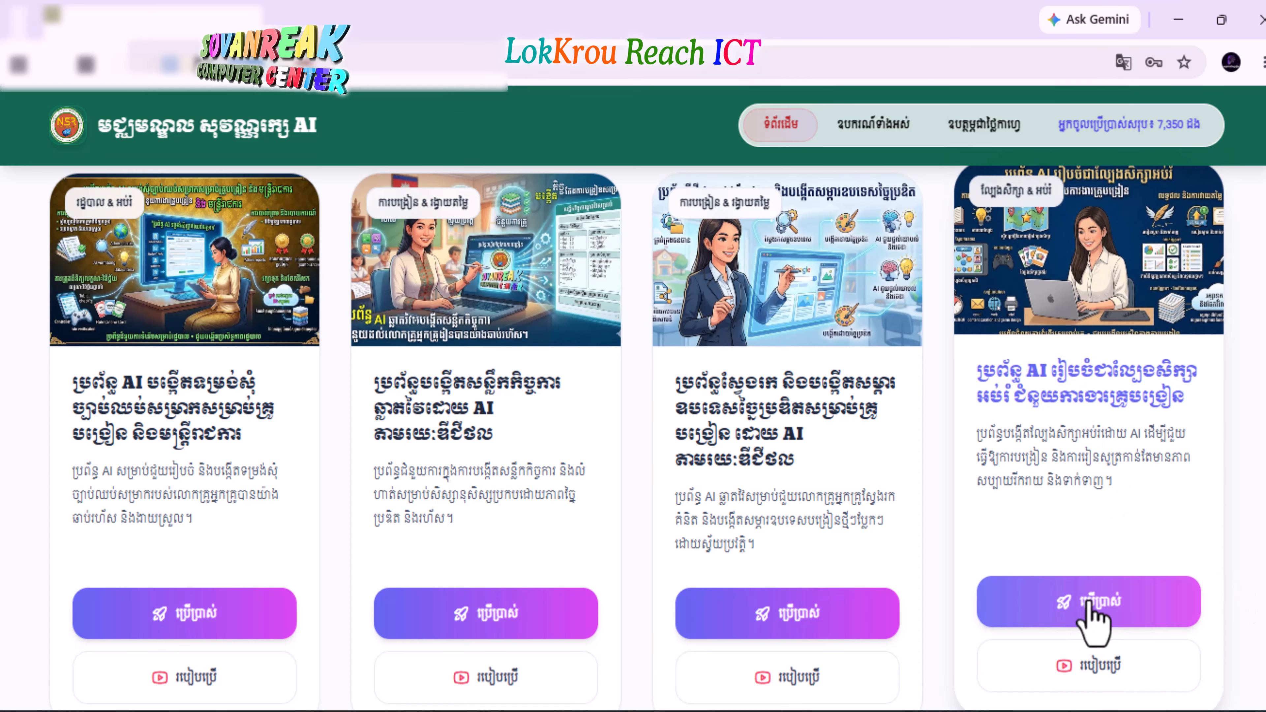
pyautogui.click(1114, 618)
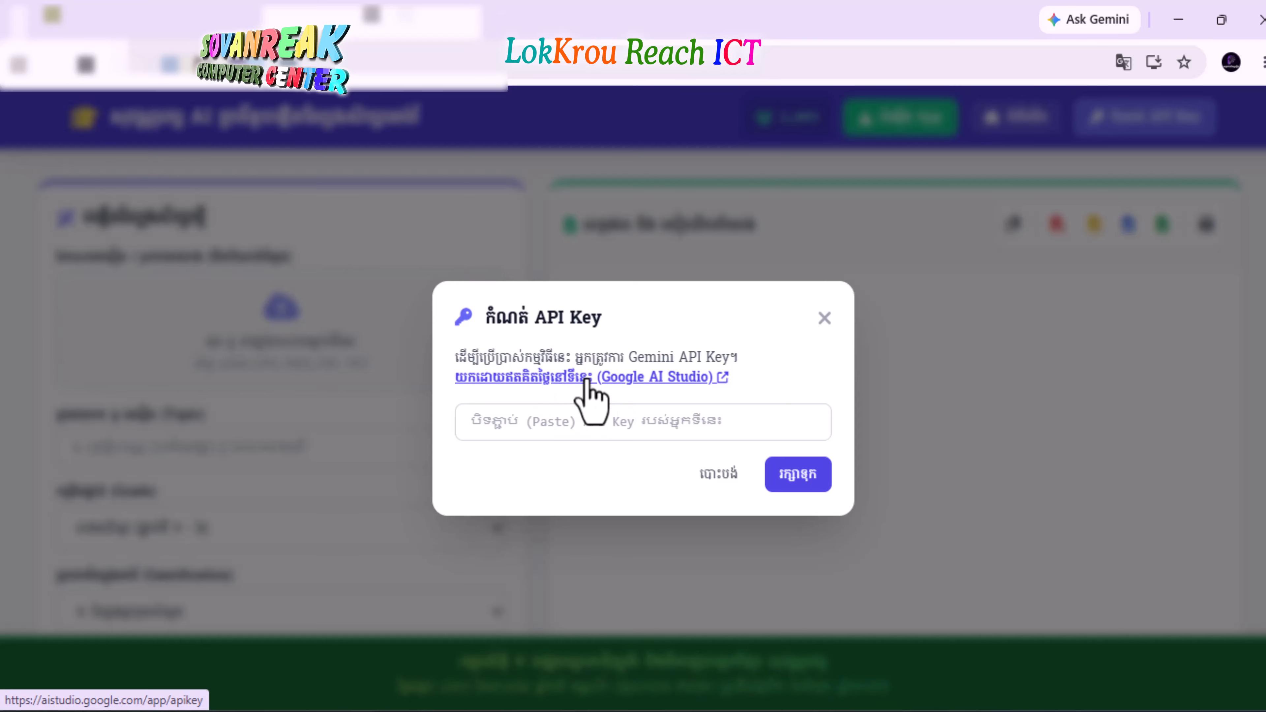
# Step: Open the Google AI Studio API keys page and copy the Gemini API key created May 31, 2026
pyautogui.click(591, 394)
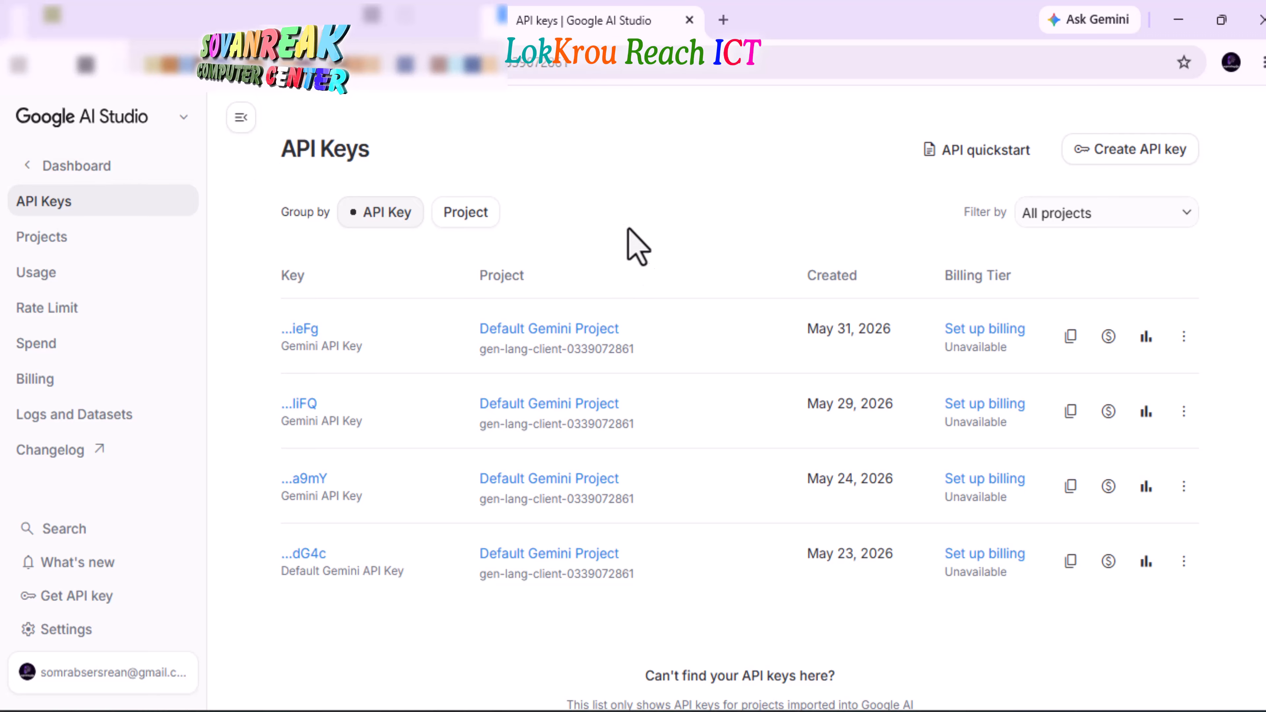
pyautogui.click(77, 562)
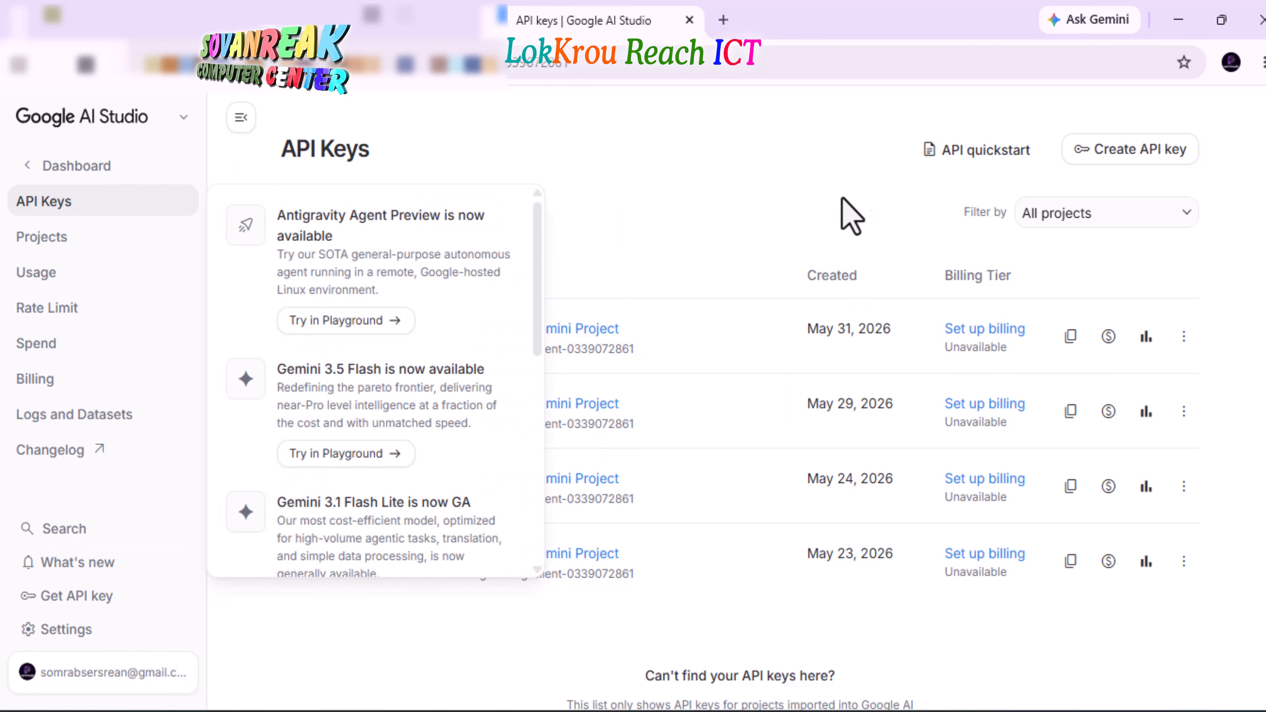
pyautogui.click(851, 214)
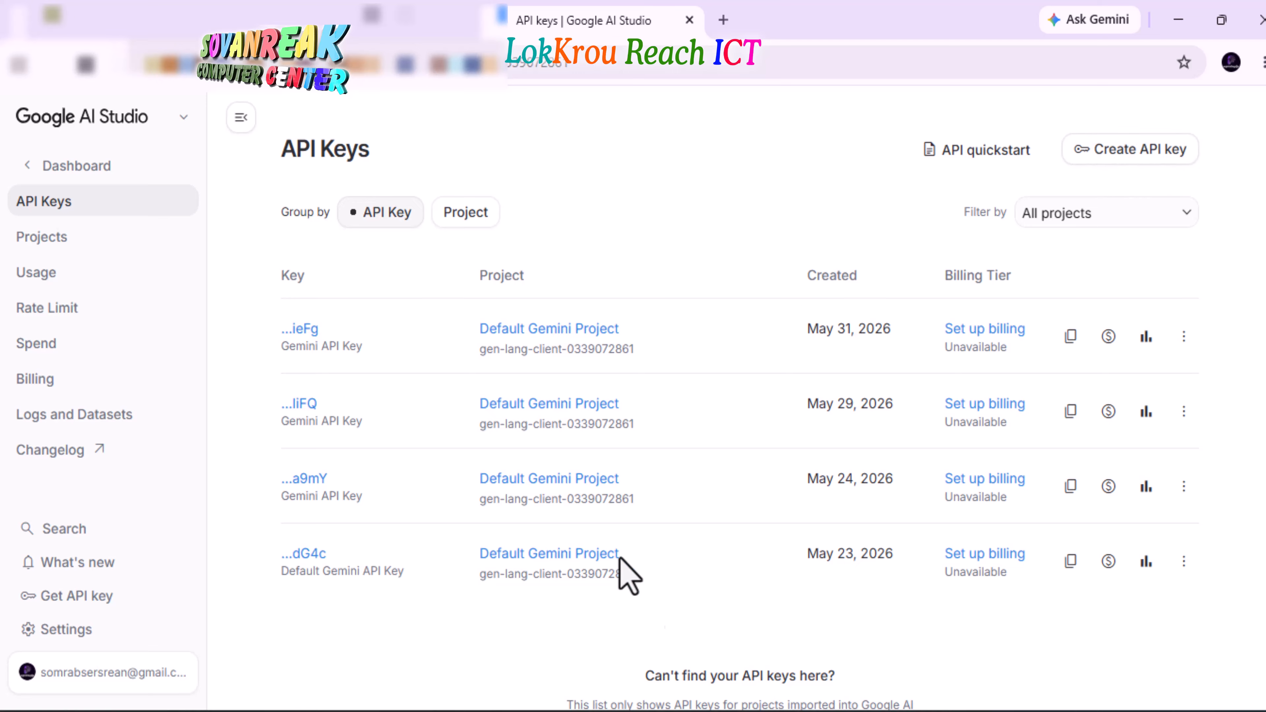
pyautogui.click(1071, 335)
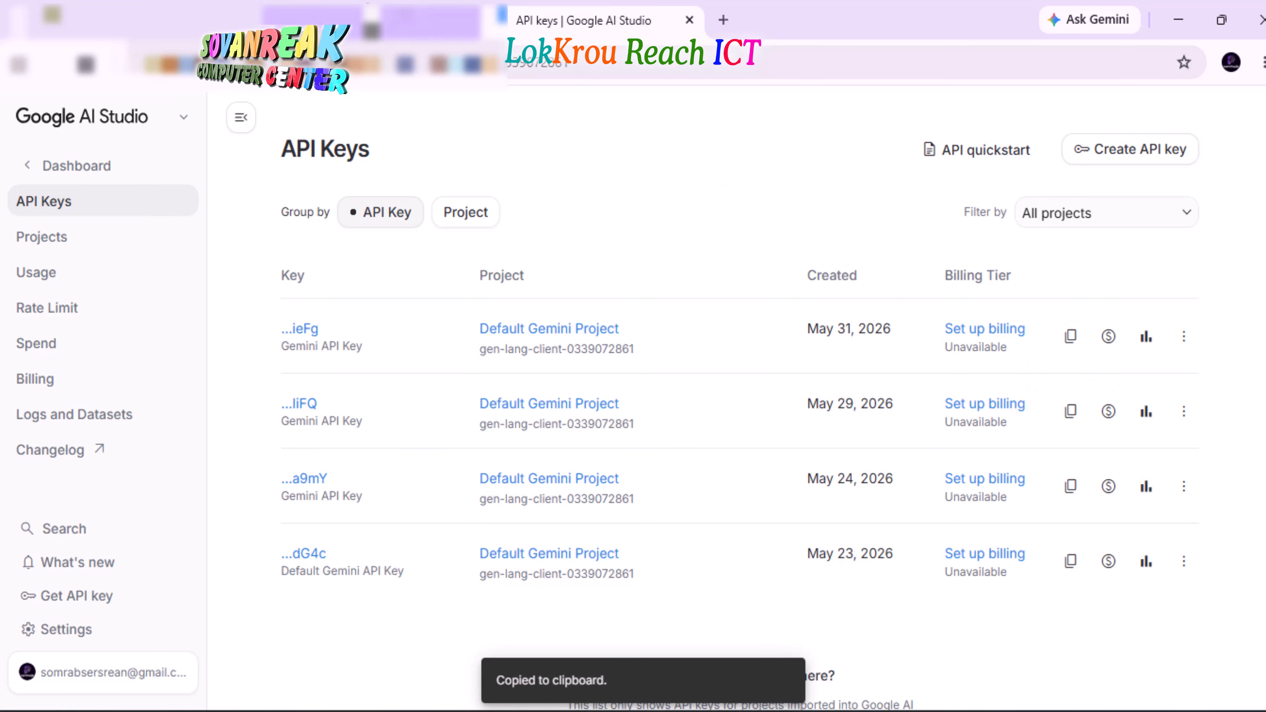
# Step: Return to the game generator, paste the copied Gemini API key into its API Key field and save it
pyautogui.click(374, 26)
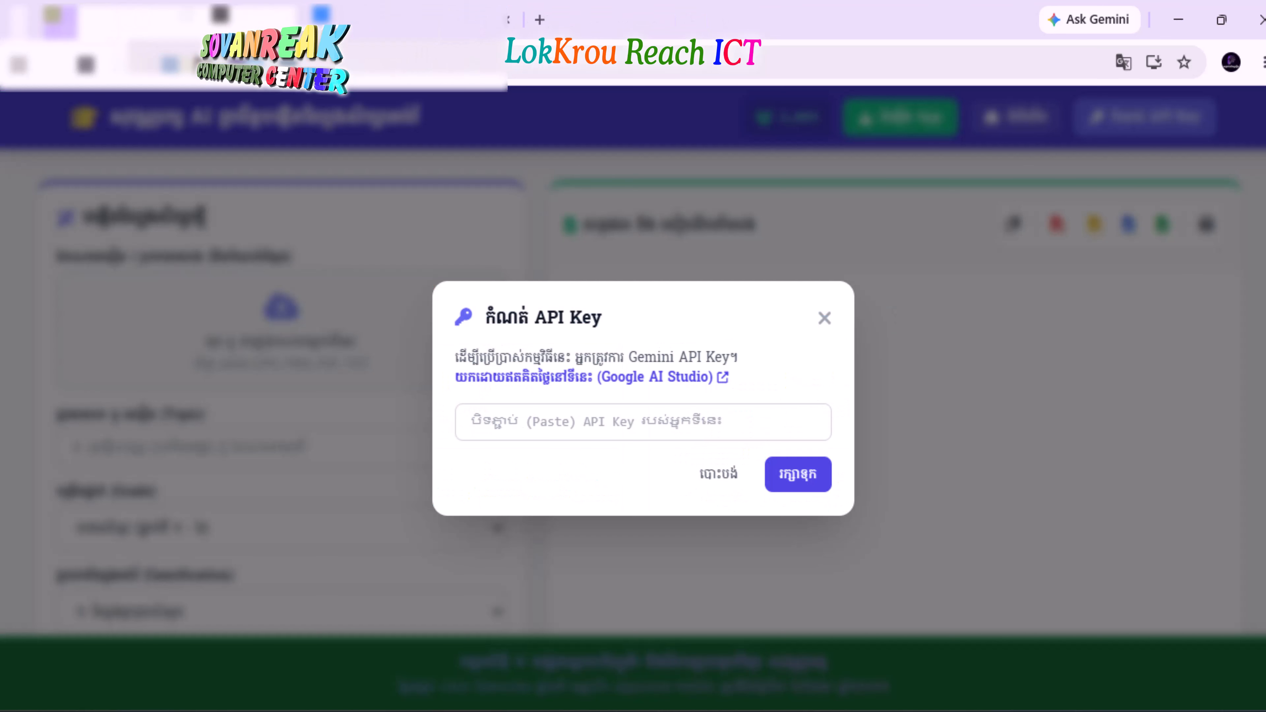
pyautogui.click(570, 423)
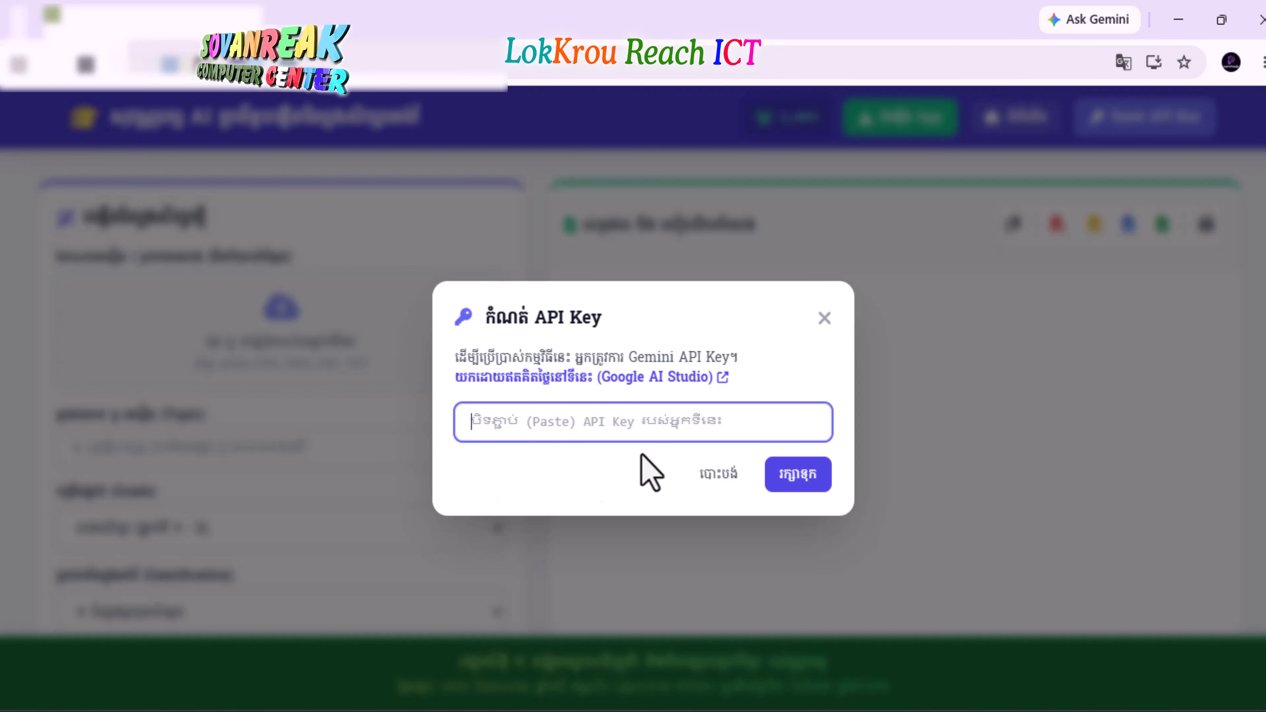
pyautogui.rightClick(540, 425)
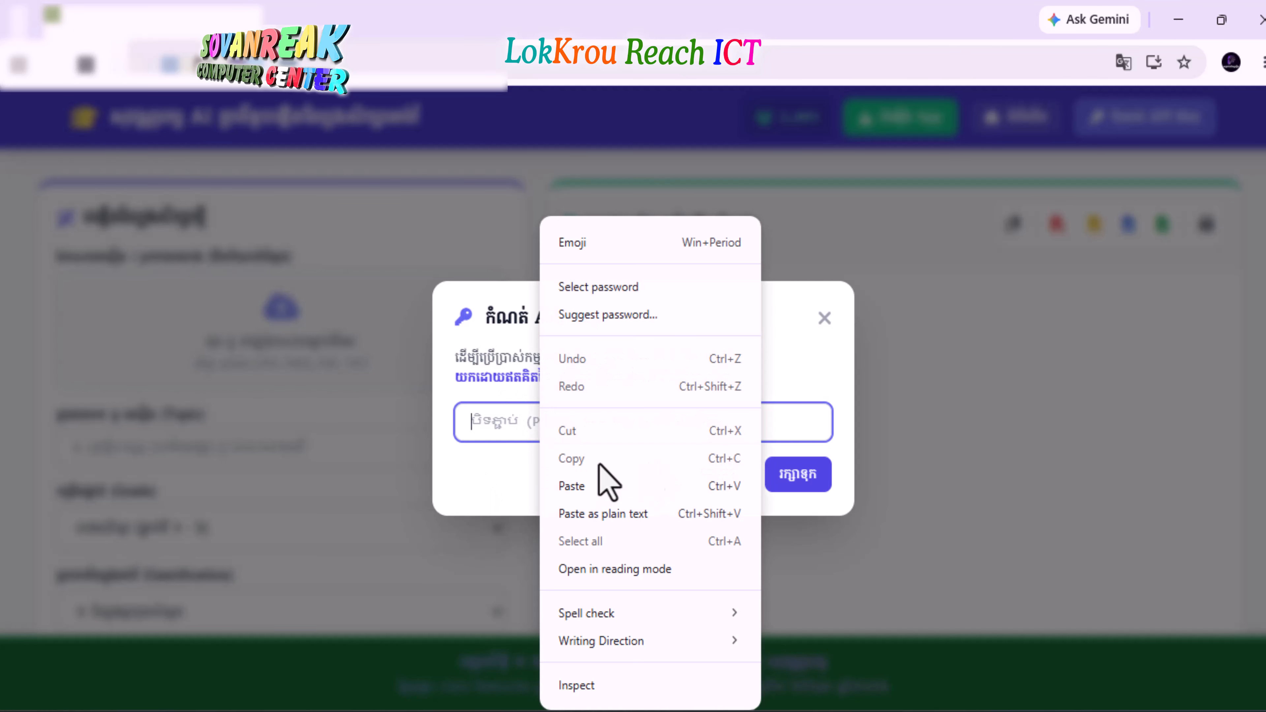
pyautogui.click(581, 487)
pyautogui.click(798, 477)
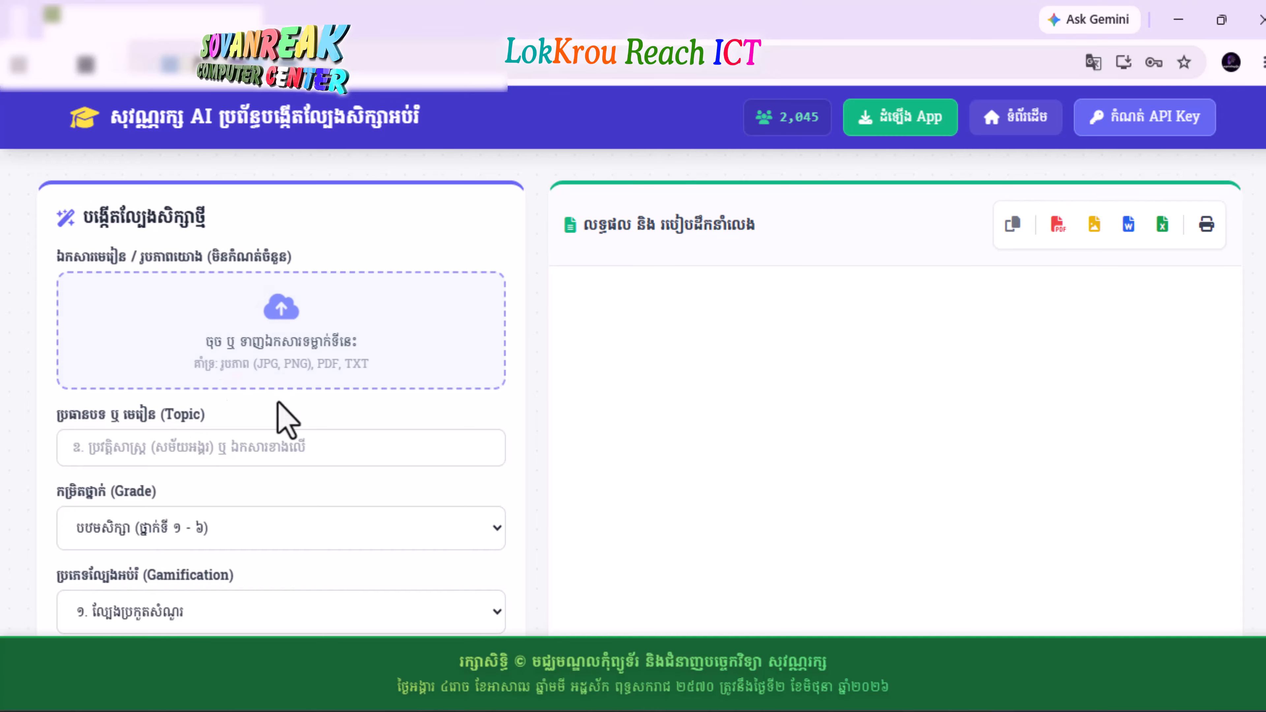
# Step: Start adding lesson reference files and browse to the folder that contains subfolders 1, ២, 3 and Book
pyautogui.click(298, 344)
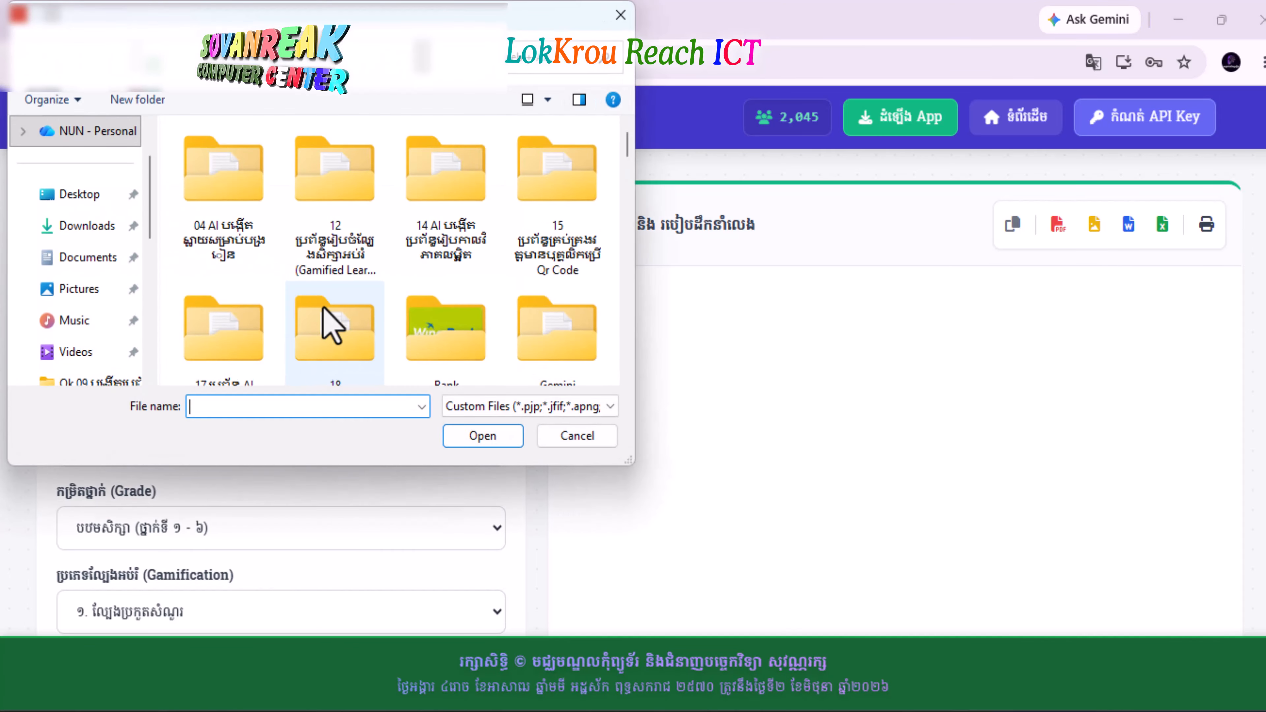
pyautogui.scroll(-10, 222, 265)
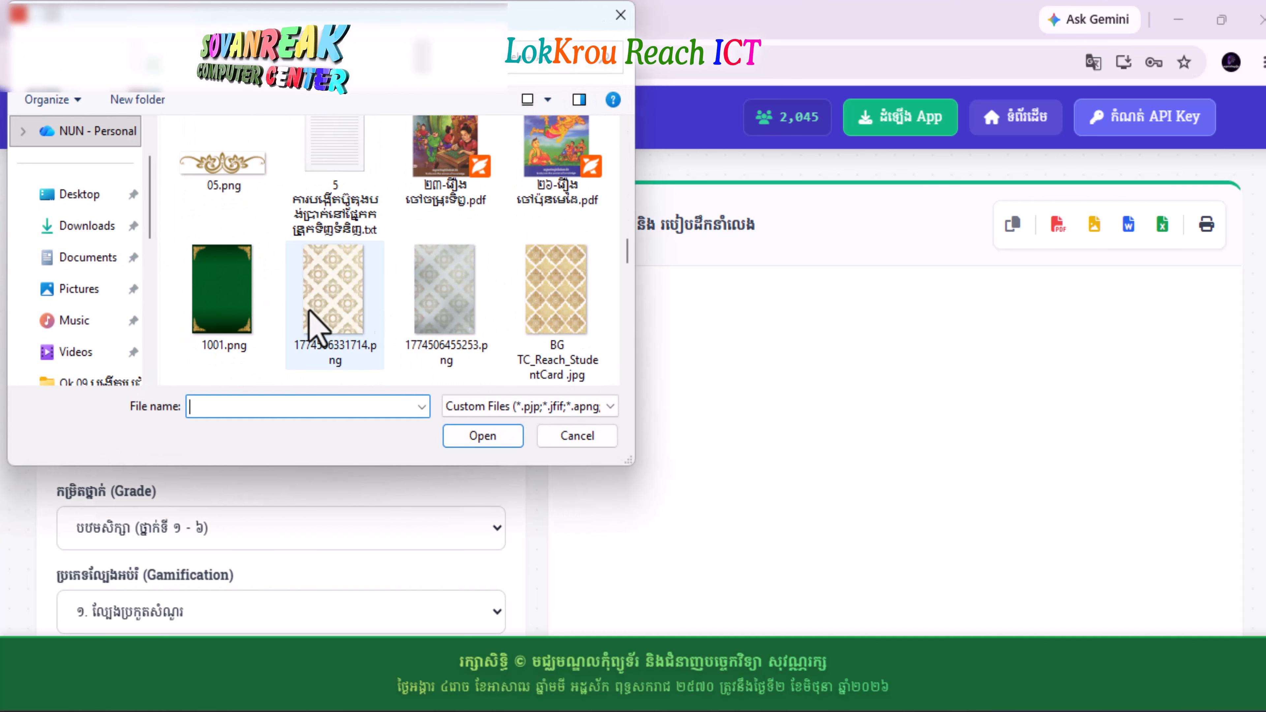
pyautogui.scroll(-2, 344, 314)
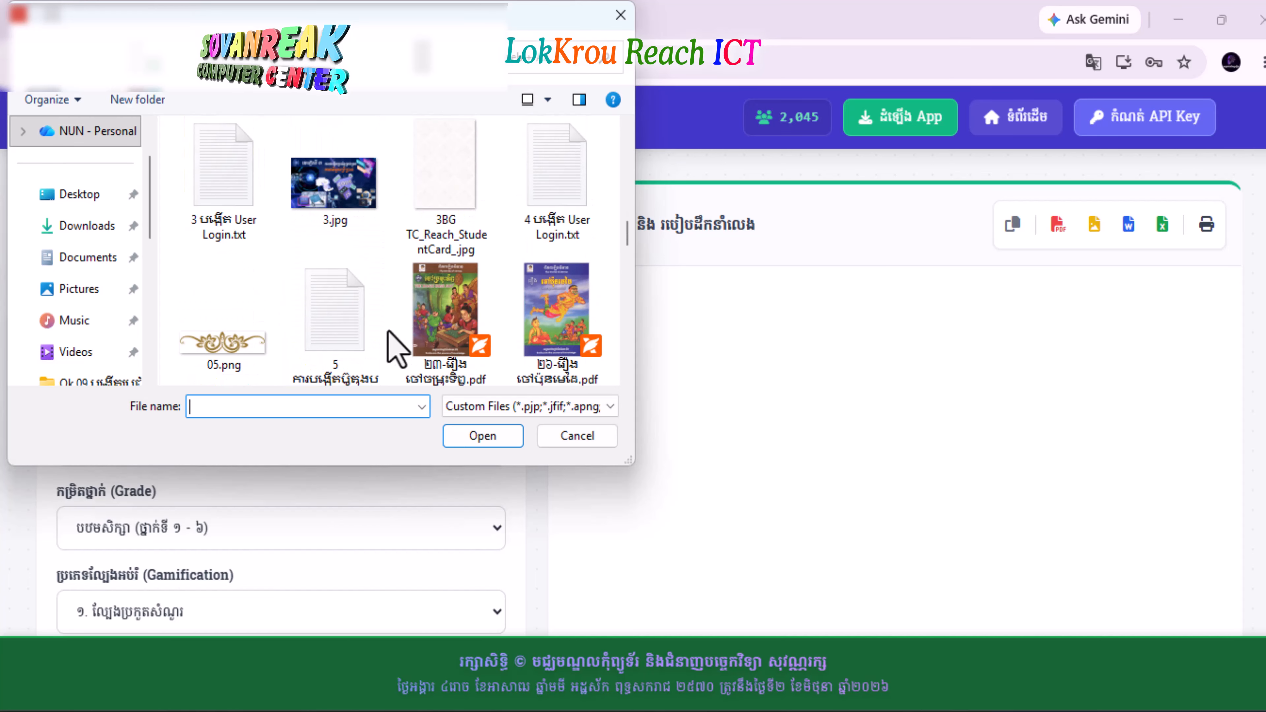
pyautogui.scroll(2, 388, 332)
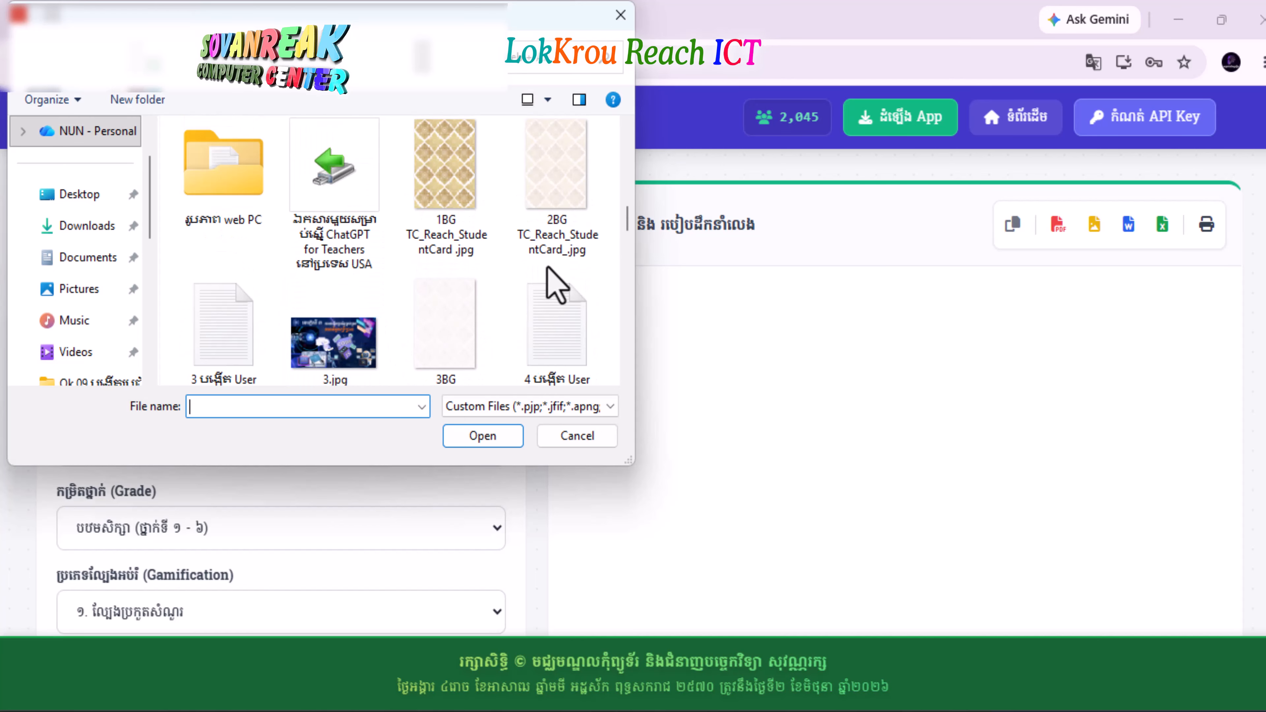
pyautogui.scroll(-2, 538, 283)
pyautogui.scroll(2, 529, 272)
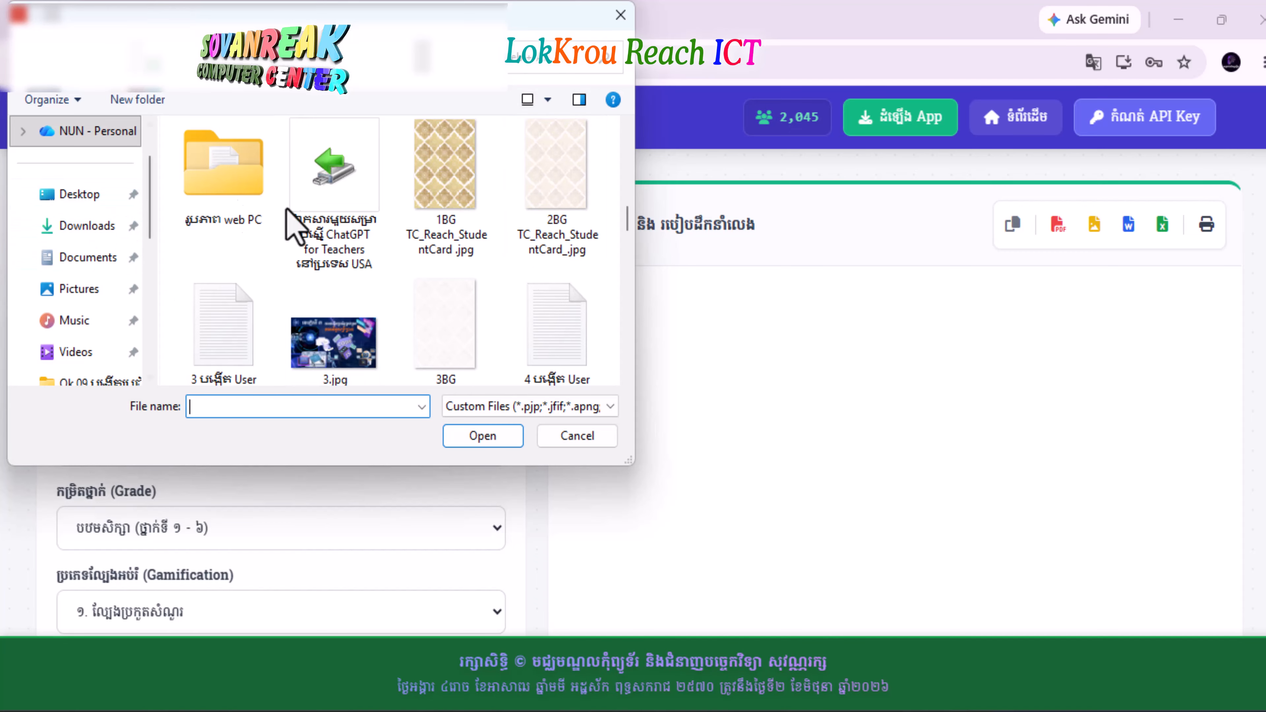
pyautogui.scroll(-1, 517, 277)
pyautogui.scroll(2, 517, 278)
pyautogui.scroll(-2, 519, 284)
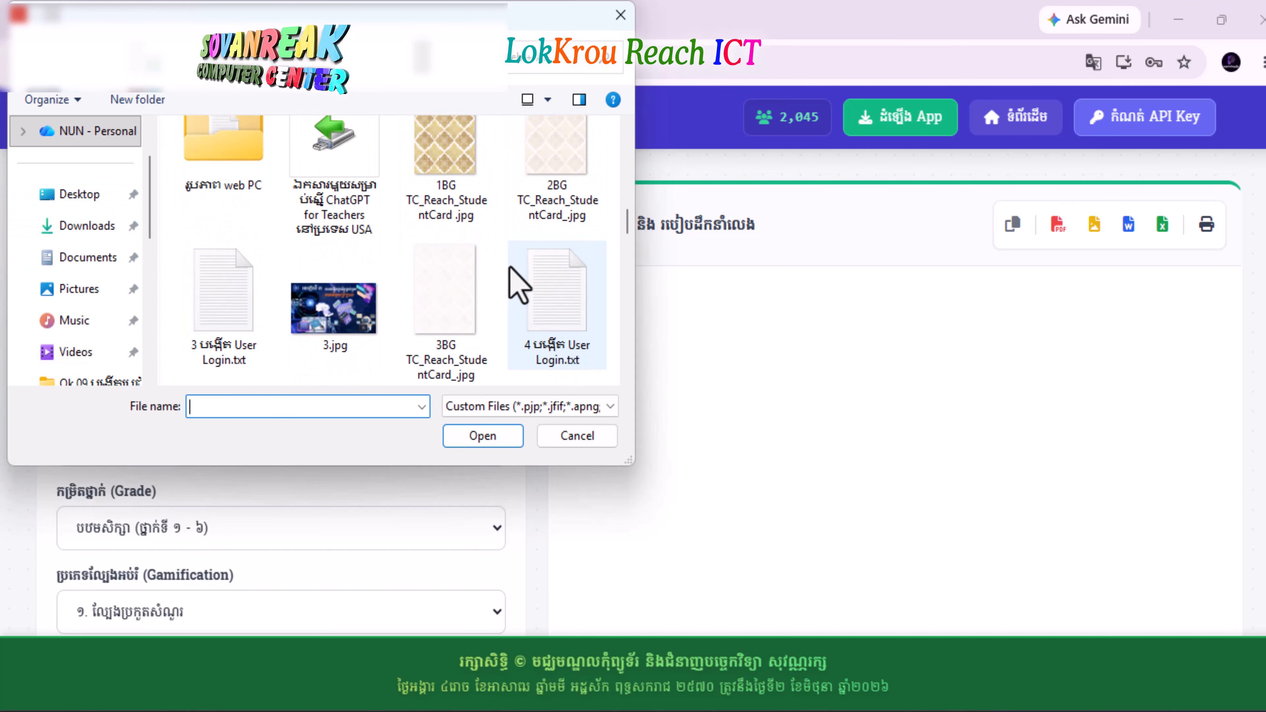
pyautogui.scroll(-2, 539, 287)
pyautogui.scroll(5, 557, 297)
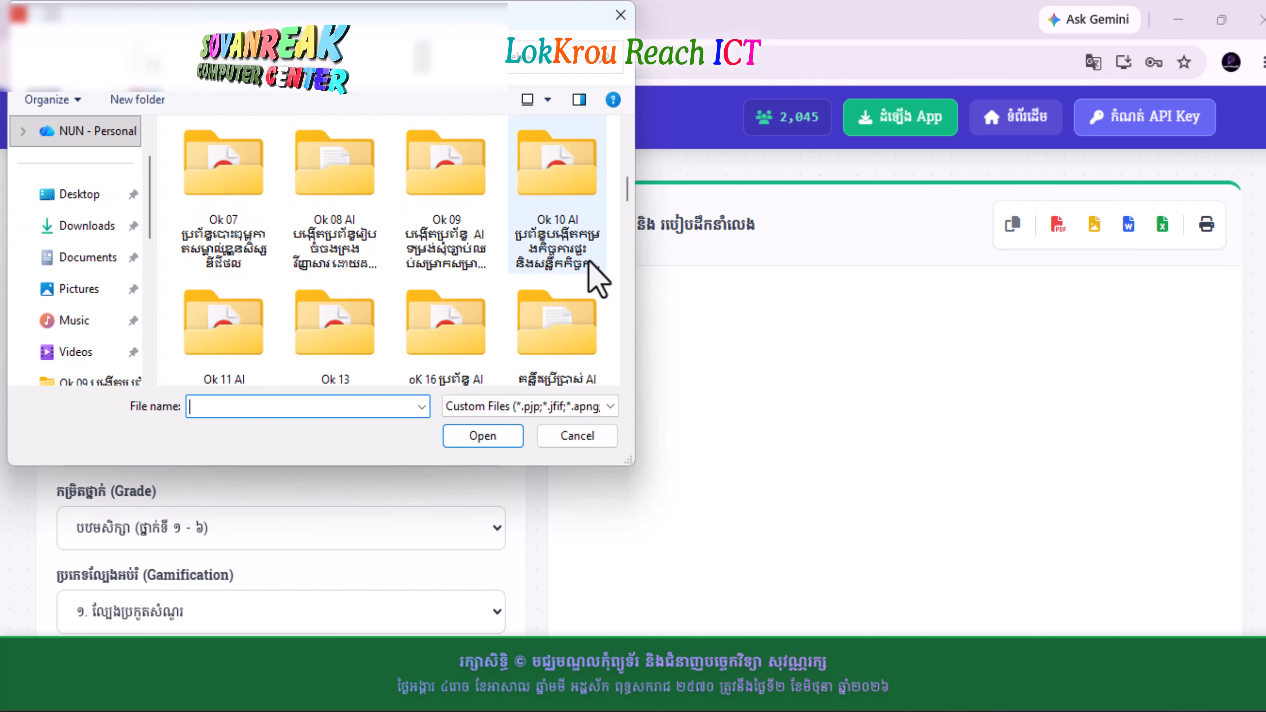
pyautogui.scroll(-1, 579, 292)
pyautogui.doubleClick(559, 305)
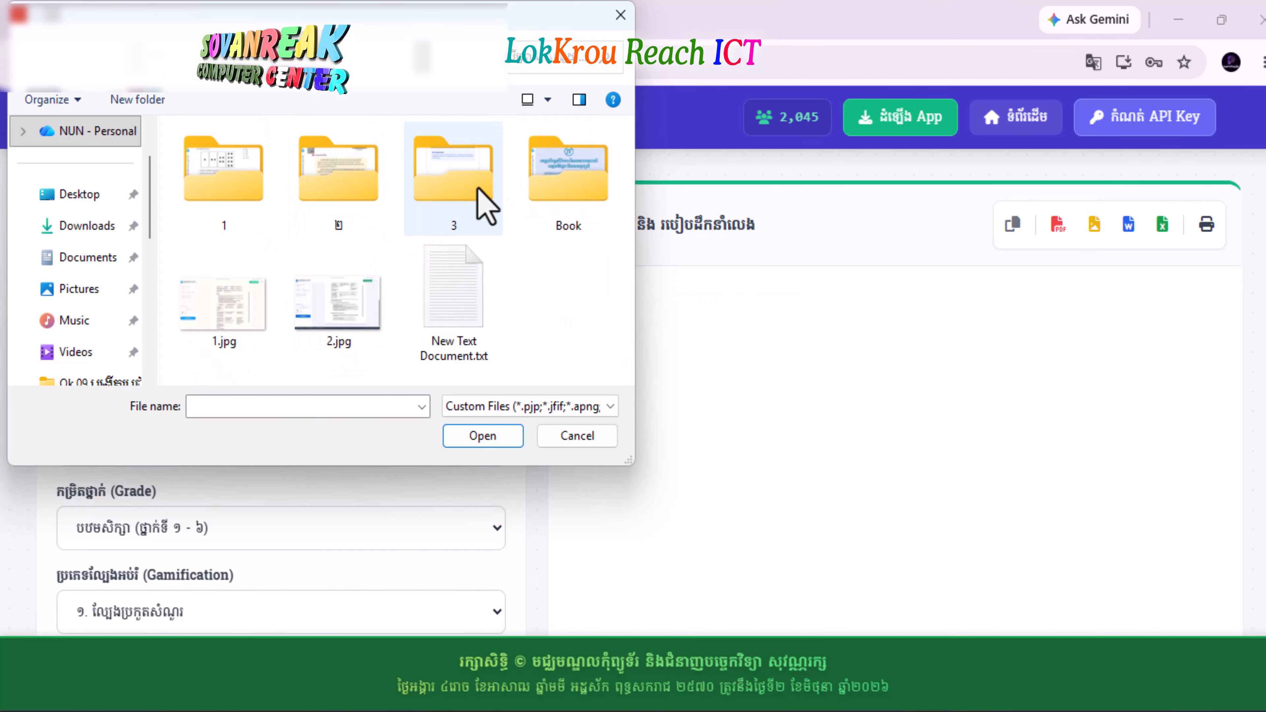
# Step: Upload all ten grade 8 textbook page images from folder 1 as lesson reference files
pyautogui.click(237, 172)
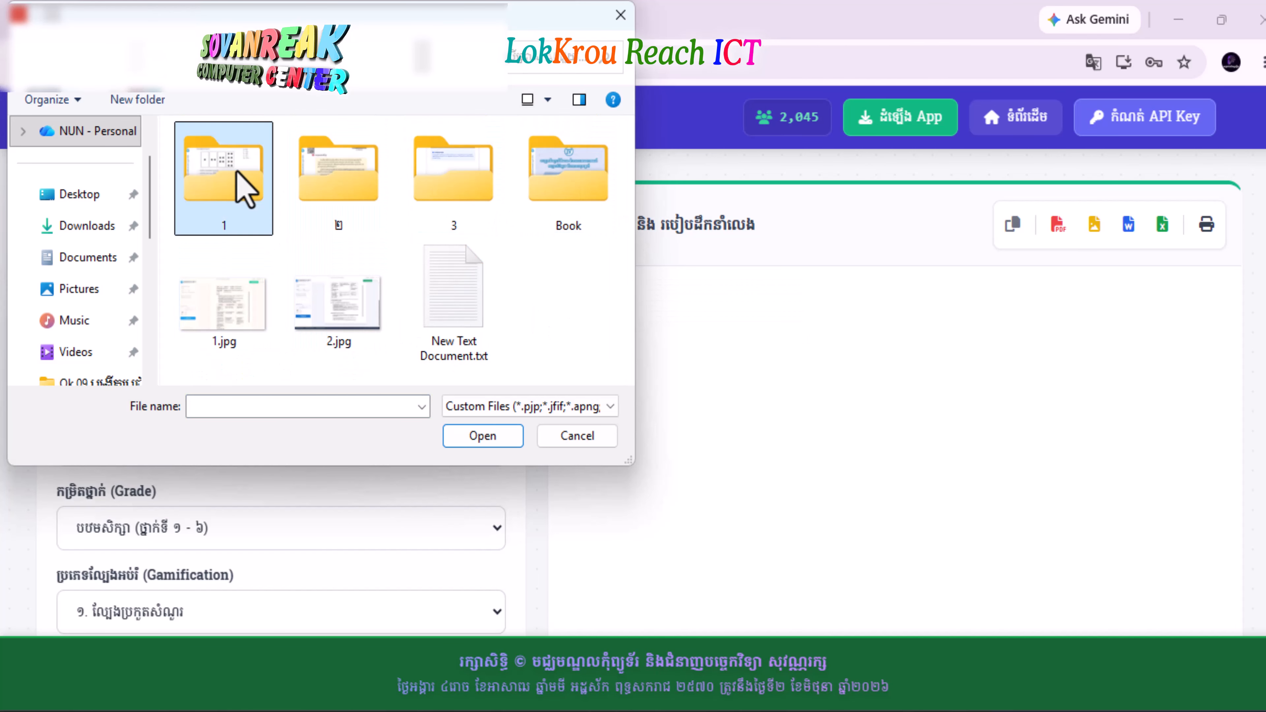
pyautogui.doubleClick(237, 172)
pyautogui.click(226, 198)
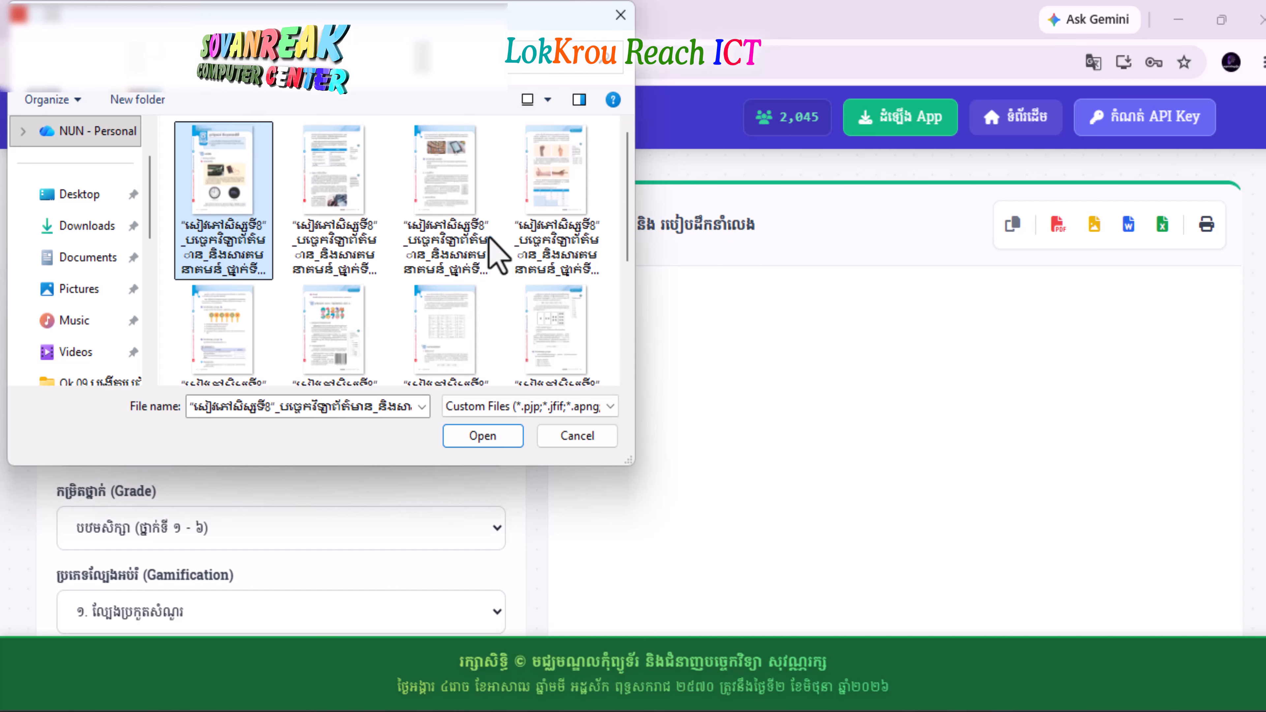
pyautogui.scroll(-1, 498, 256)
pyautogui.keyDown('shift'); pyautogui.click(344, 309); pyautogui.keyUp('shift')
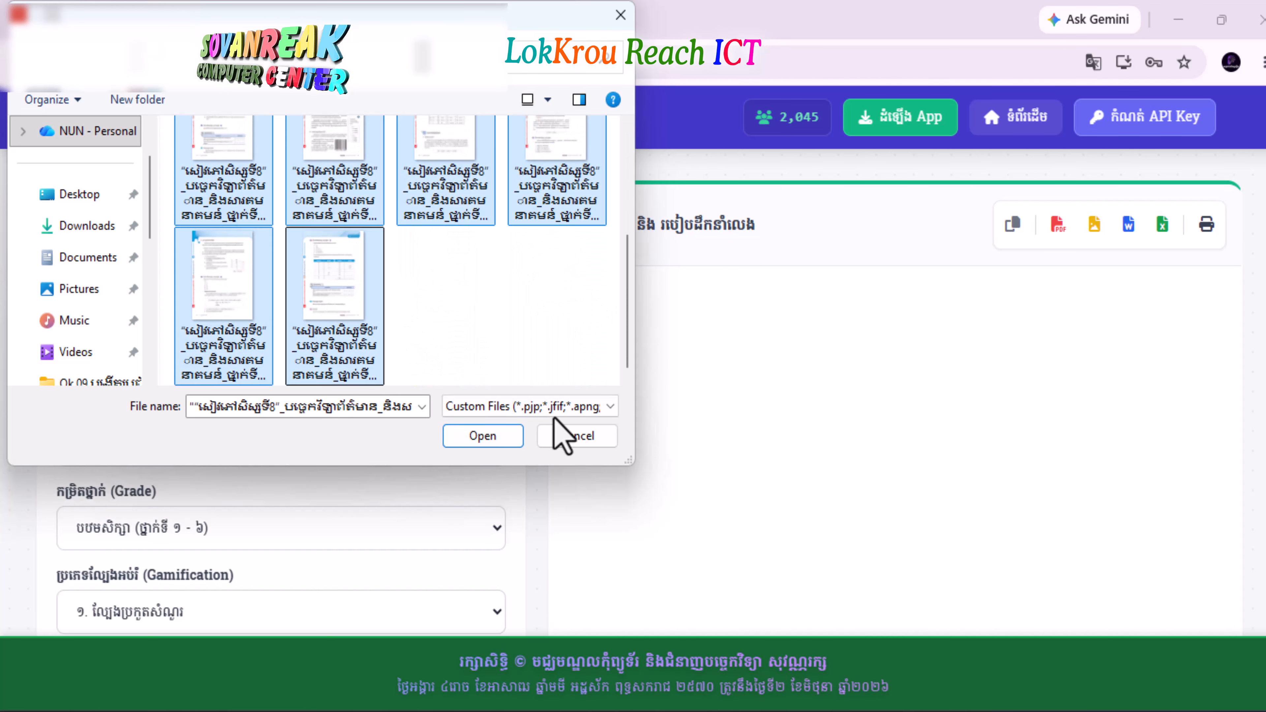
pyautogui.scroll(3, 409, 322)
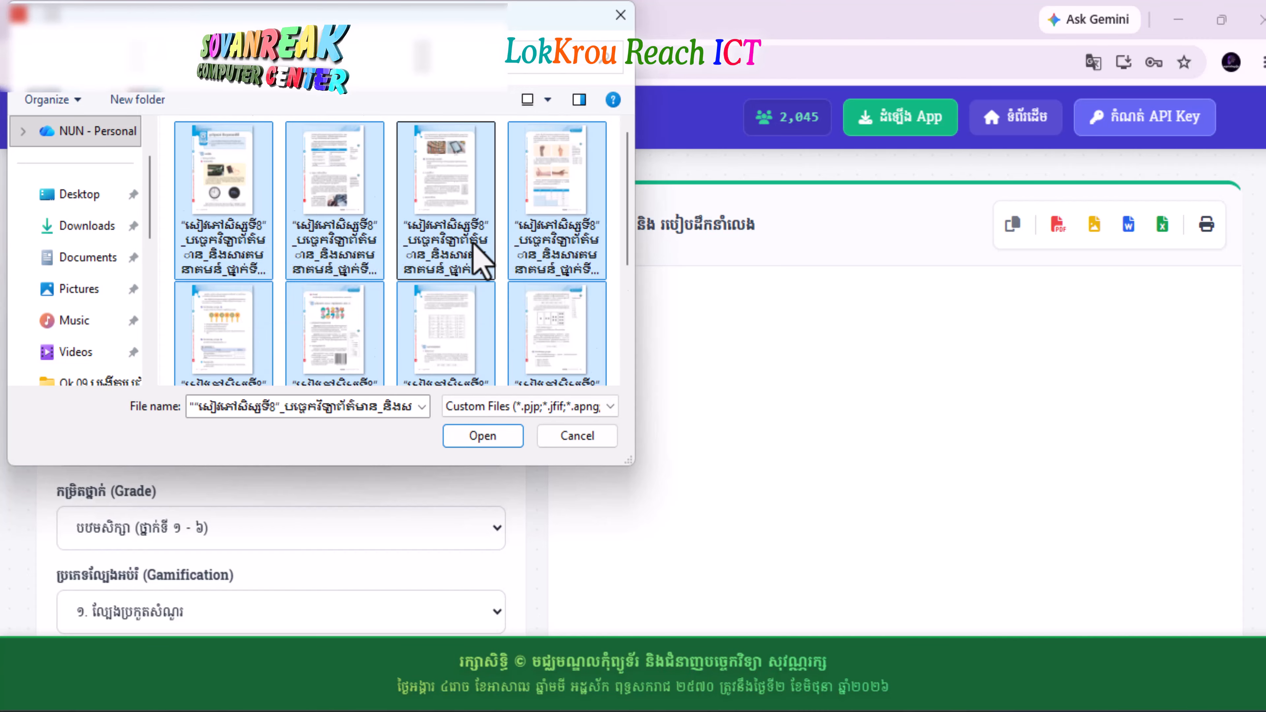
pyautogui.scroll(-3, 478, 244)
pyautogui.click(492, 435)
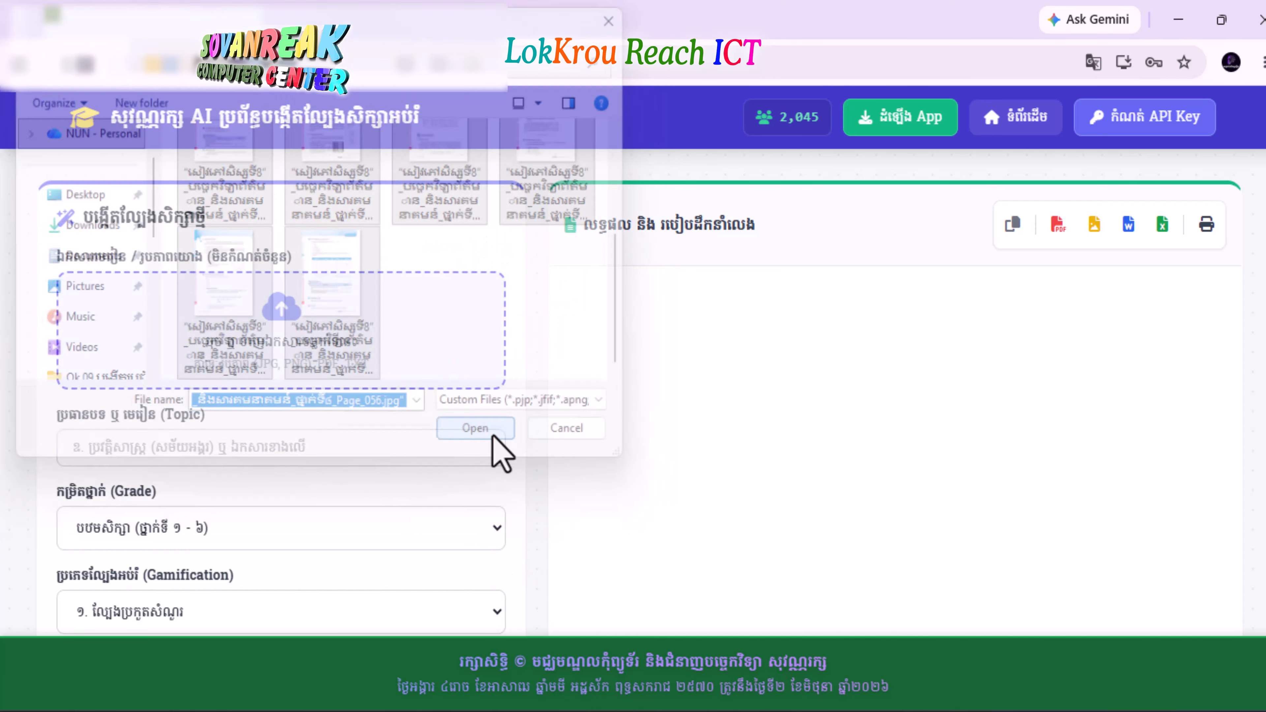
# Step: Enter the topic "សម្រាប់ថ្នាក់ ទី៨" and set the grade level to អនុវិទ្យាល័យ (ថ្នាក់ទី ៧ - ៩)
pyautogui.scroll(-7, 364, 344)
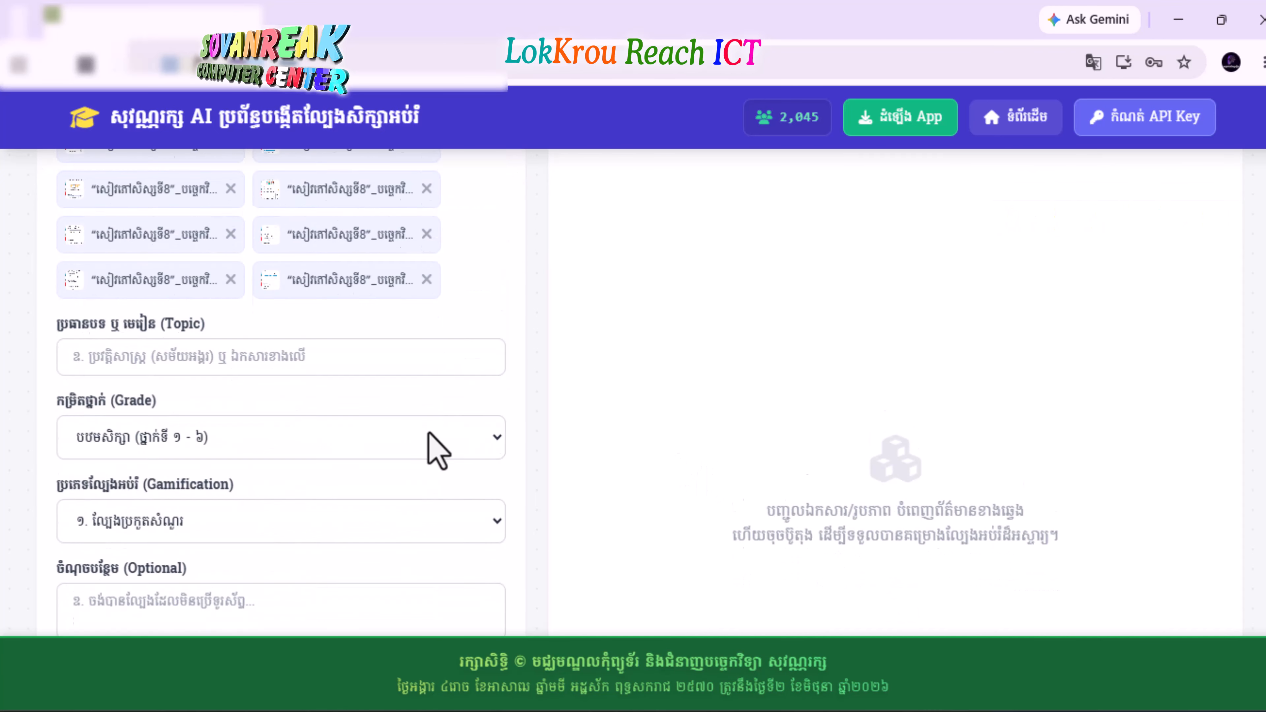
pyautogui.click(241, 292)
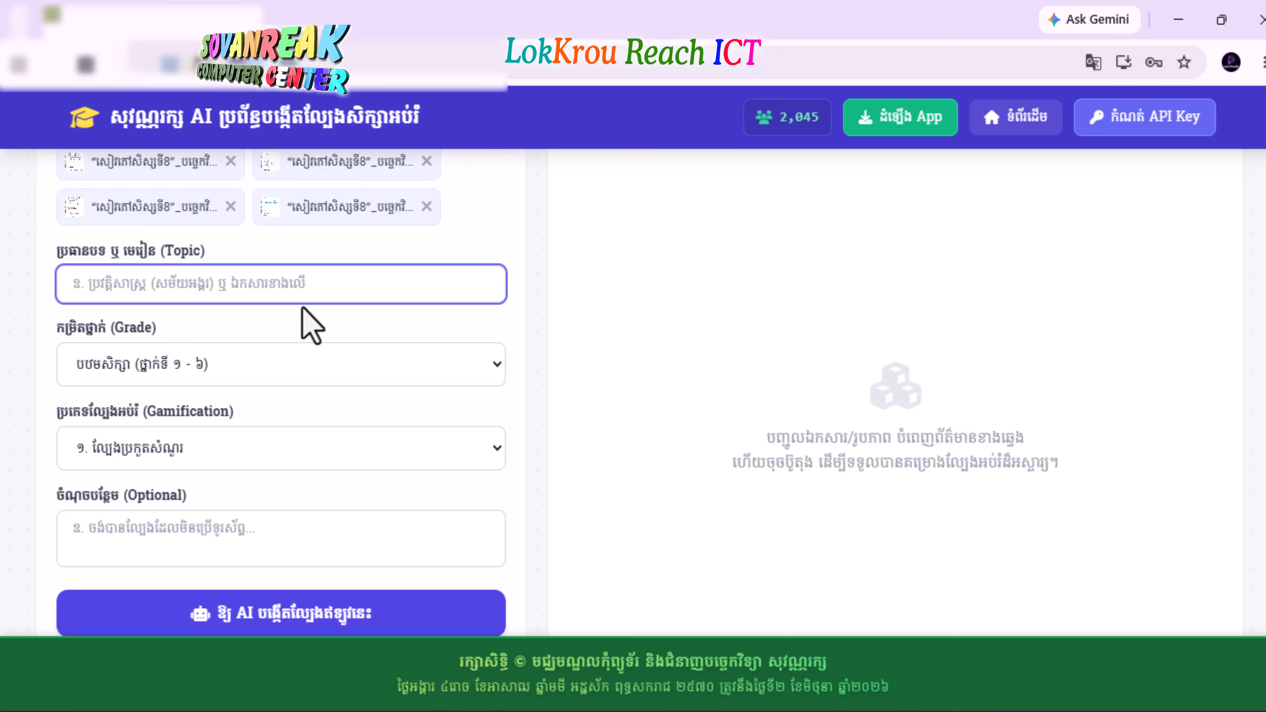
pyautogui.write('សម្រាប់')
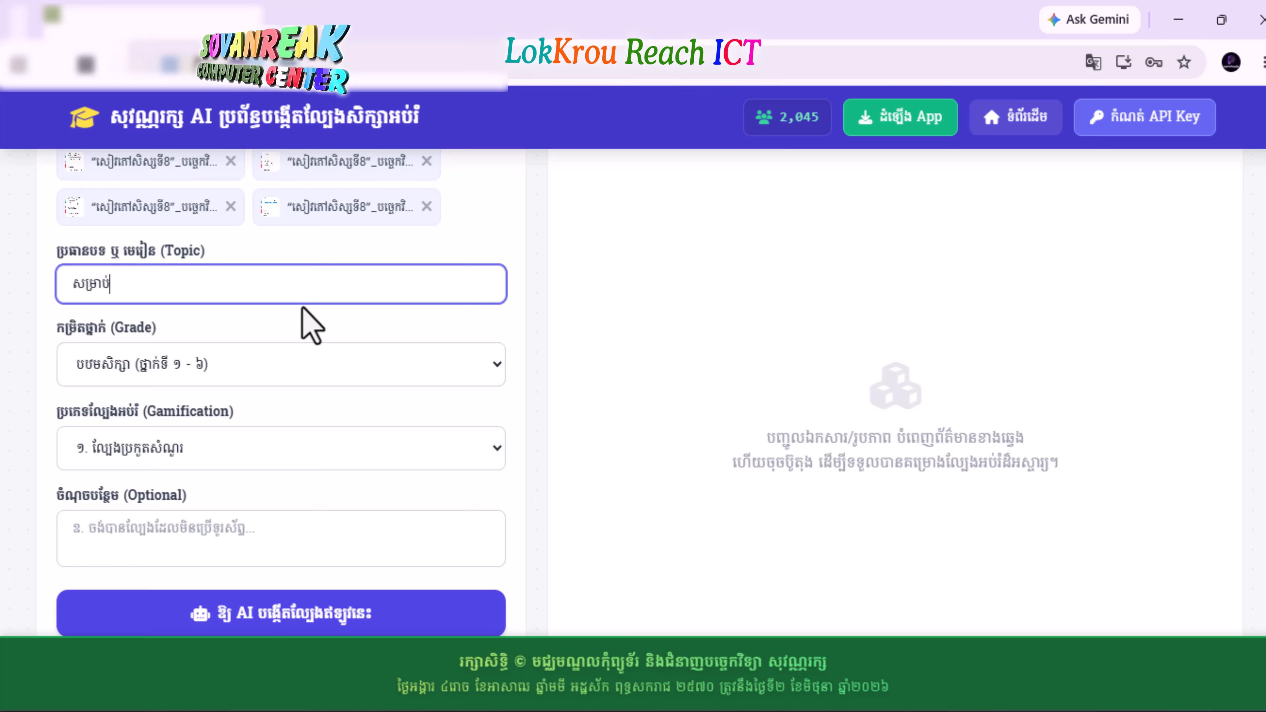
pyautogui.write('ថ្')
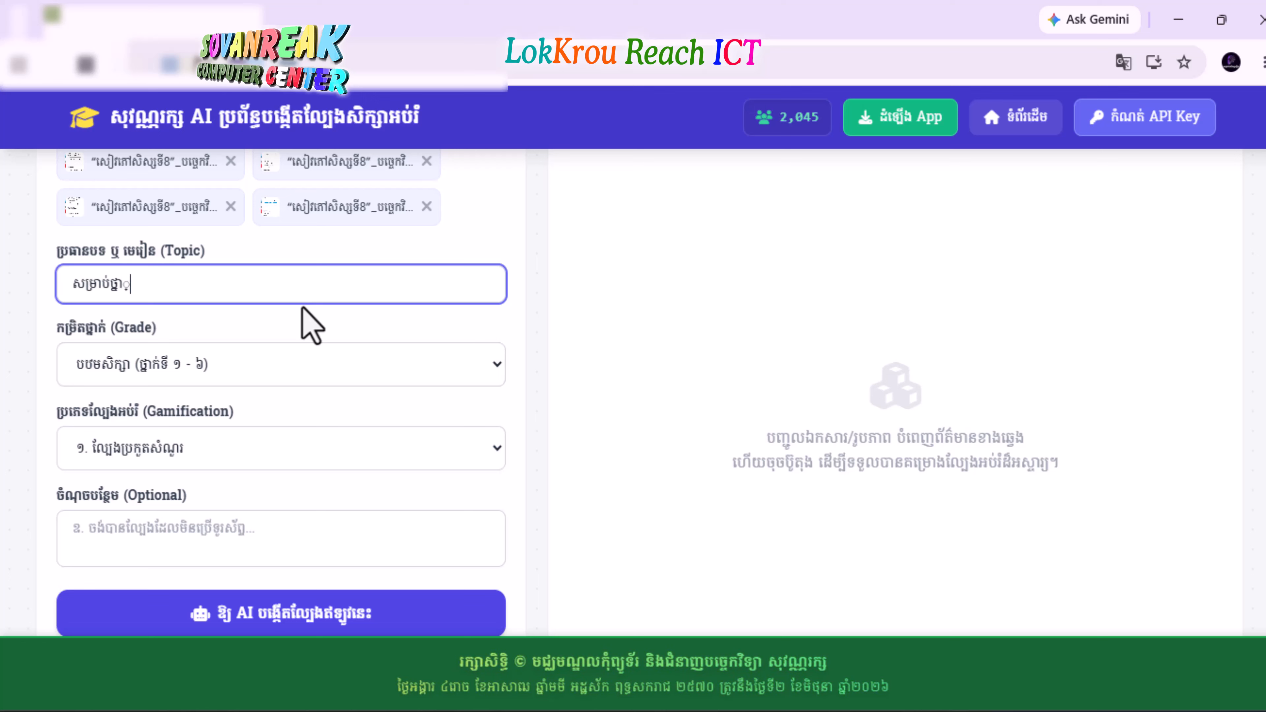
pyautogui.write('នាក់ ទី៨')
pyautogui.click(272, 370)
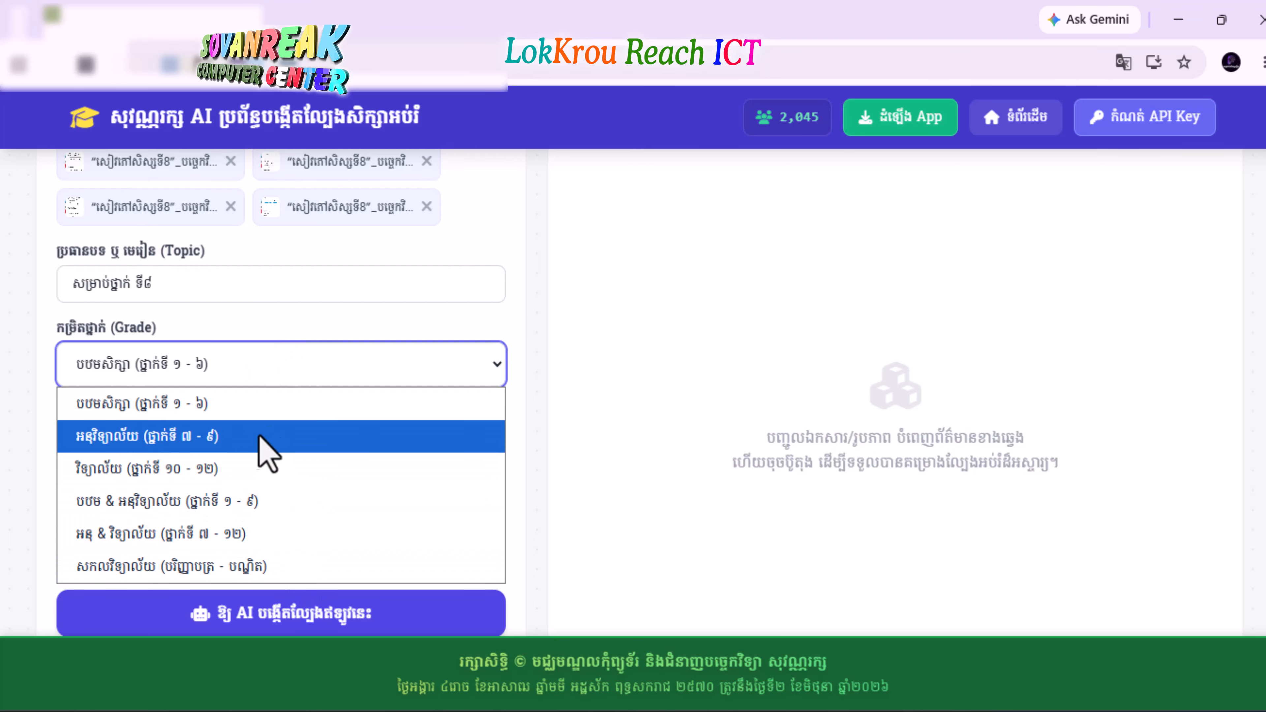
pyautogui.click(145, 439)
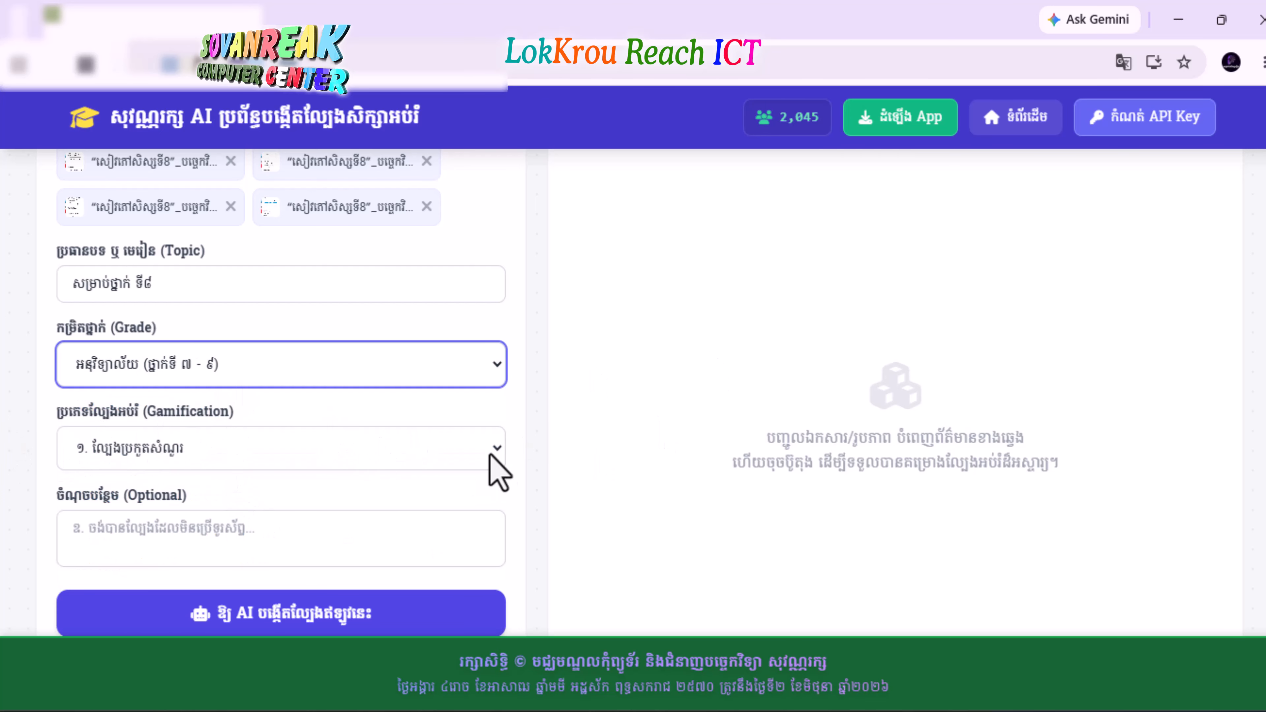
# Step: Look through the gamification types and choose ១៩. ផ្សេងៗ (ឱ្យ AI ជាអ្នករៀបចំ)
pyautogui.click(497, 447)
pyautogui.scroll(-5, 495, 199)
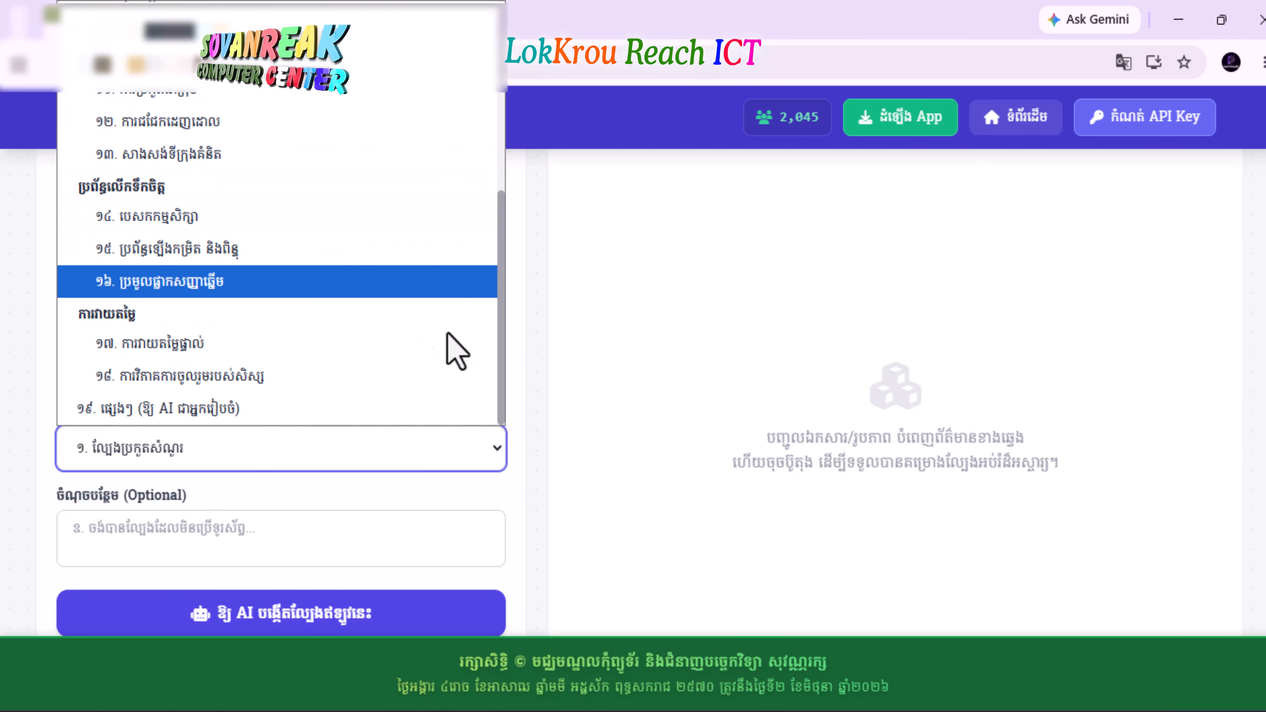
pyautogui.moveTo(504, 396); pyautogui.dragTo(466, 25)
pyautogui.scroll(-5, 329, 300)
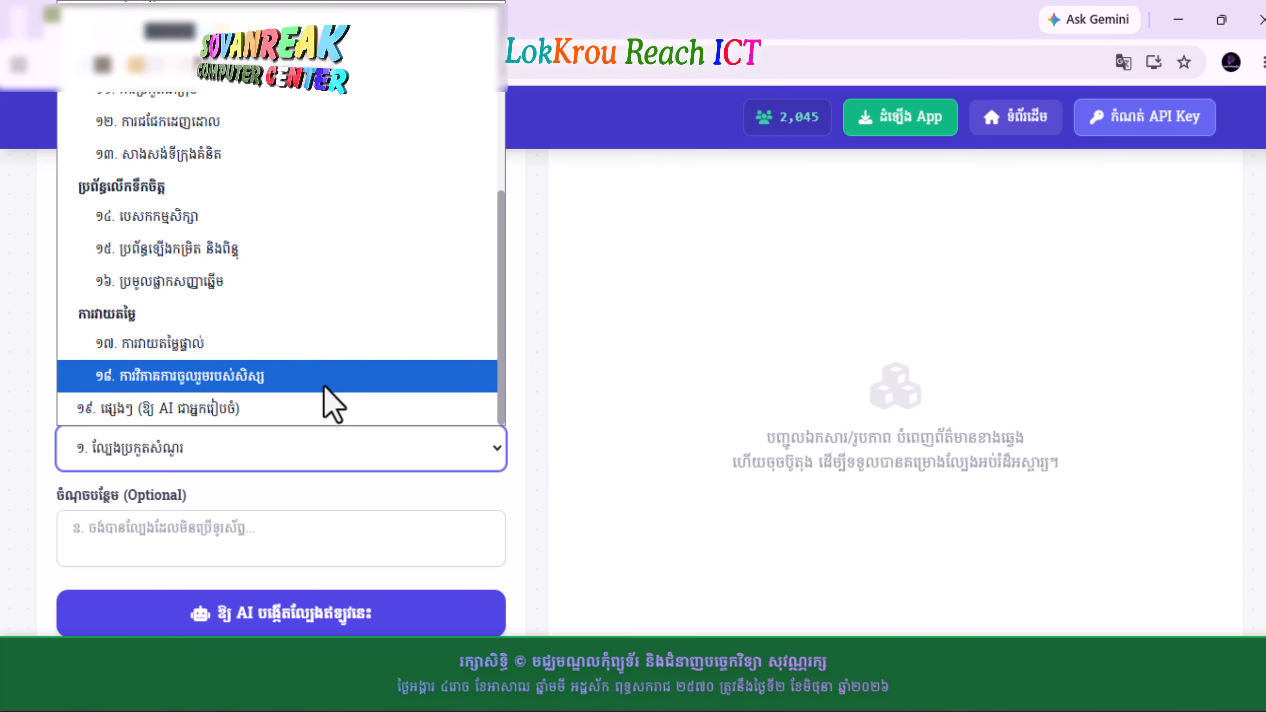
pyautogui.scroll(5, 283, 283)
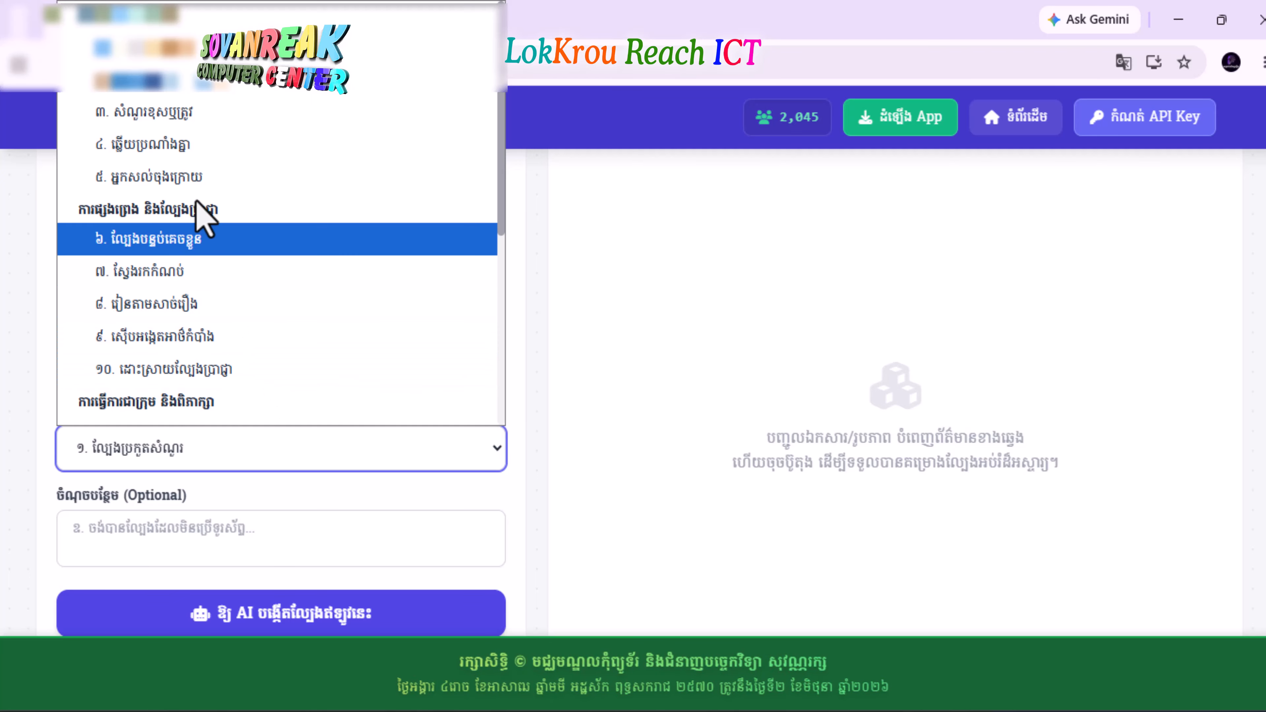
pyautogui.scroll(-4, 240, 325)
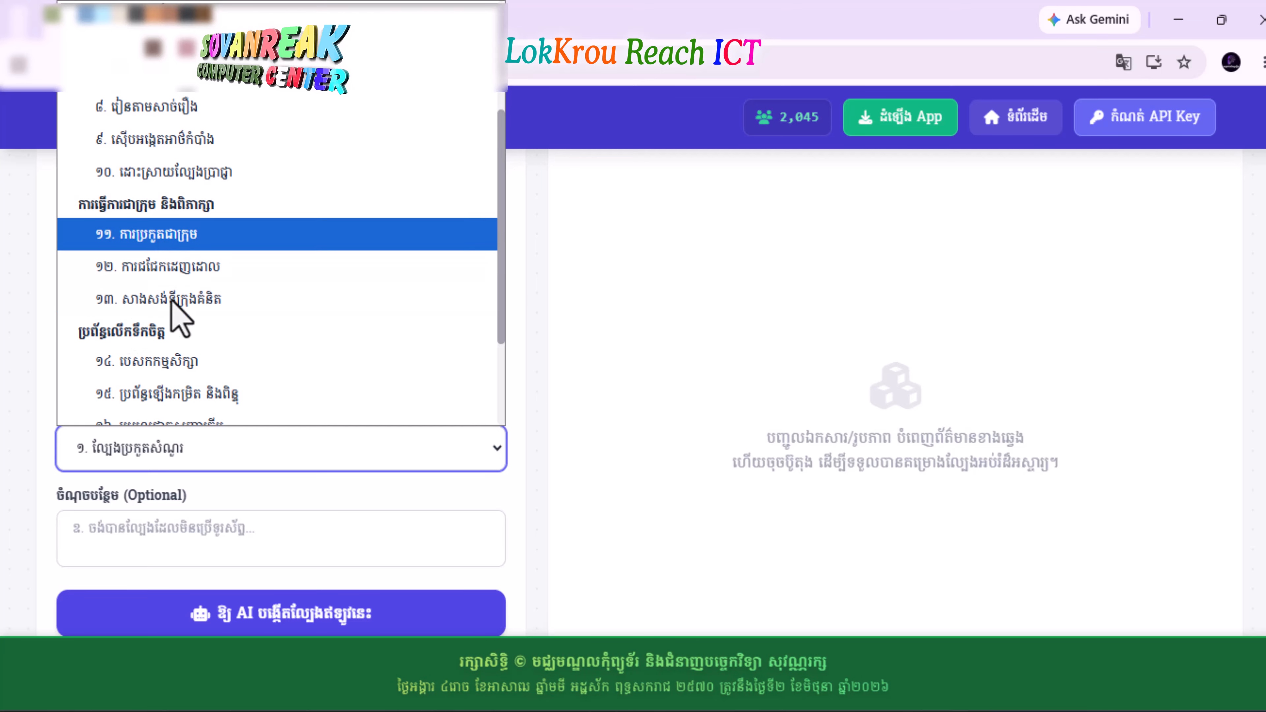
pyautogui.scroll(-3, 220, 331)
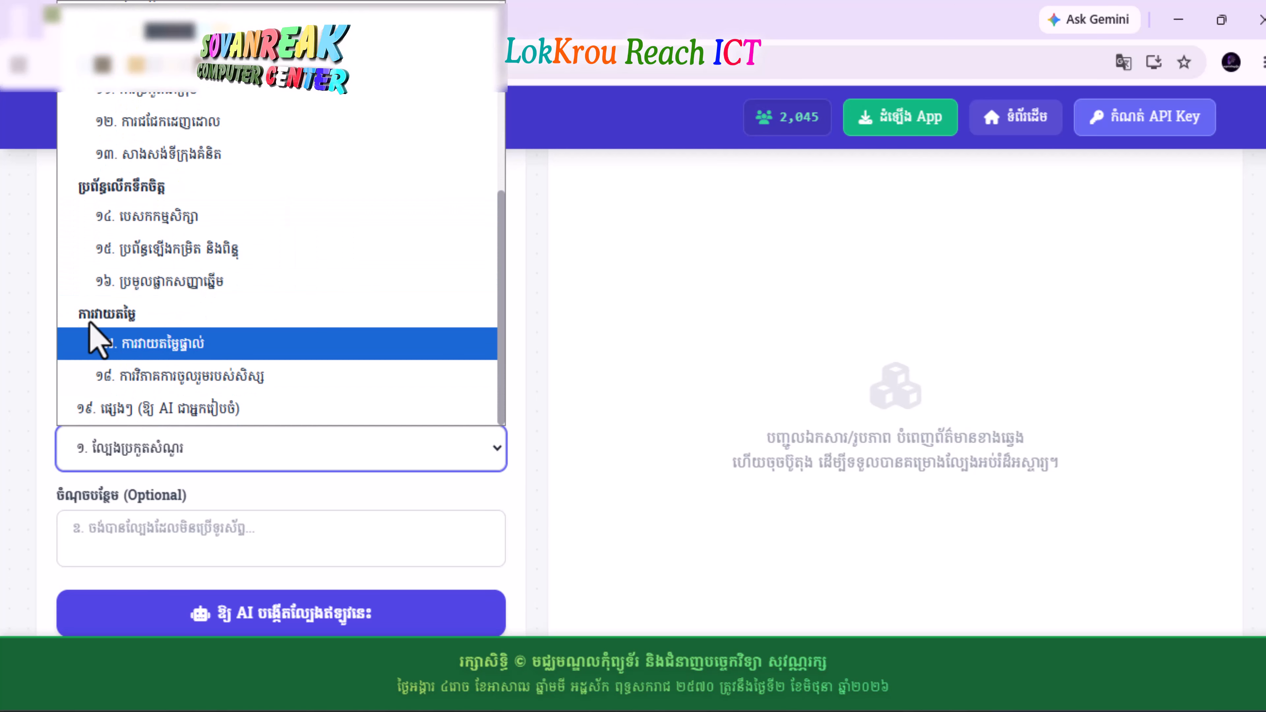
pyautogui.click(212, 408)
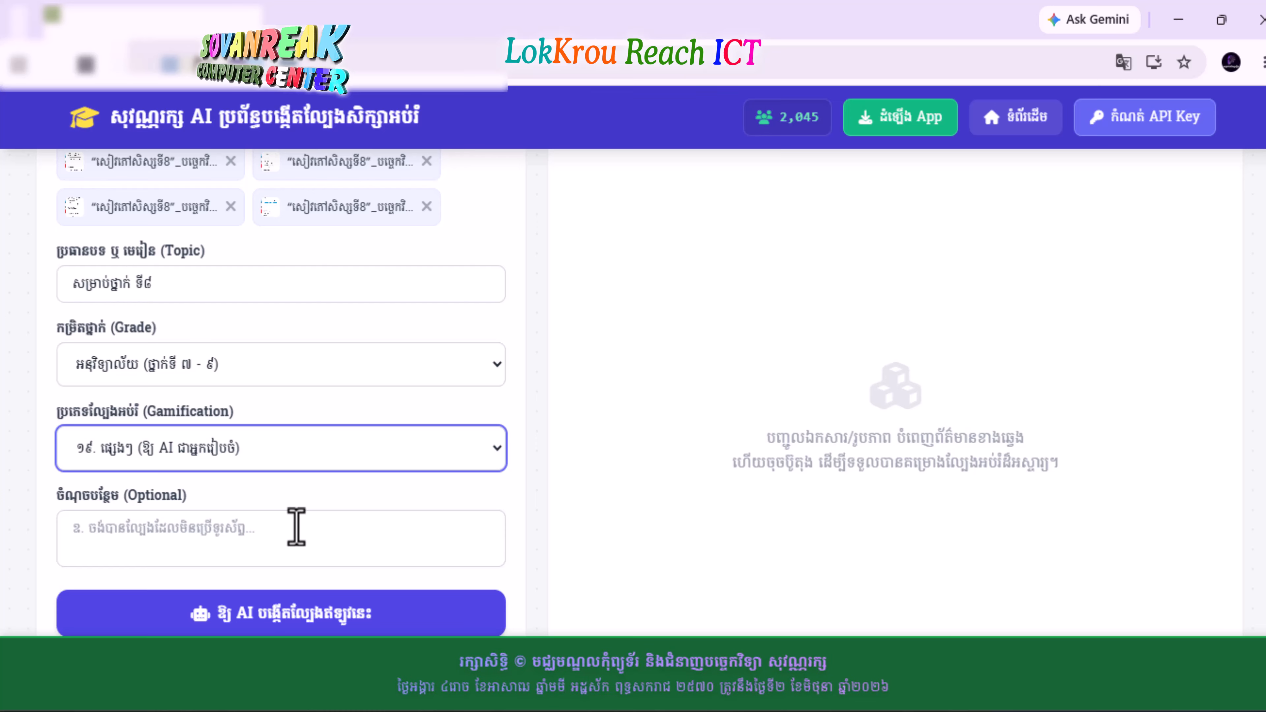
# Step: Check the uploaded files and form settings, leave the optional extra notes blank, and have the AI generate the game
pyautogui.scroll(6, 316, 325)
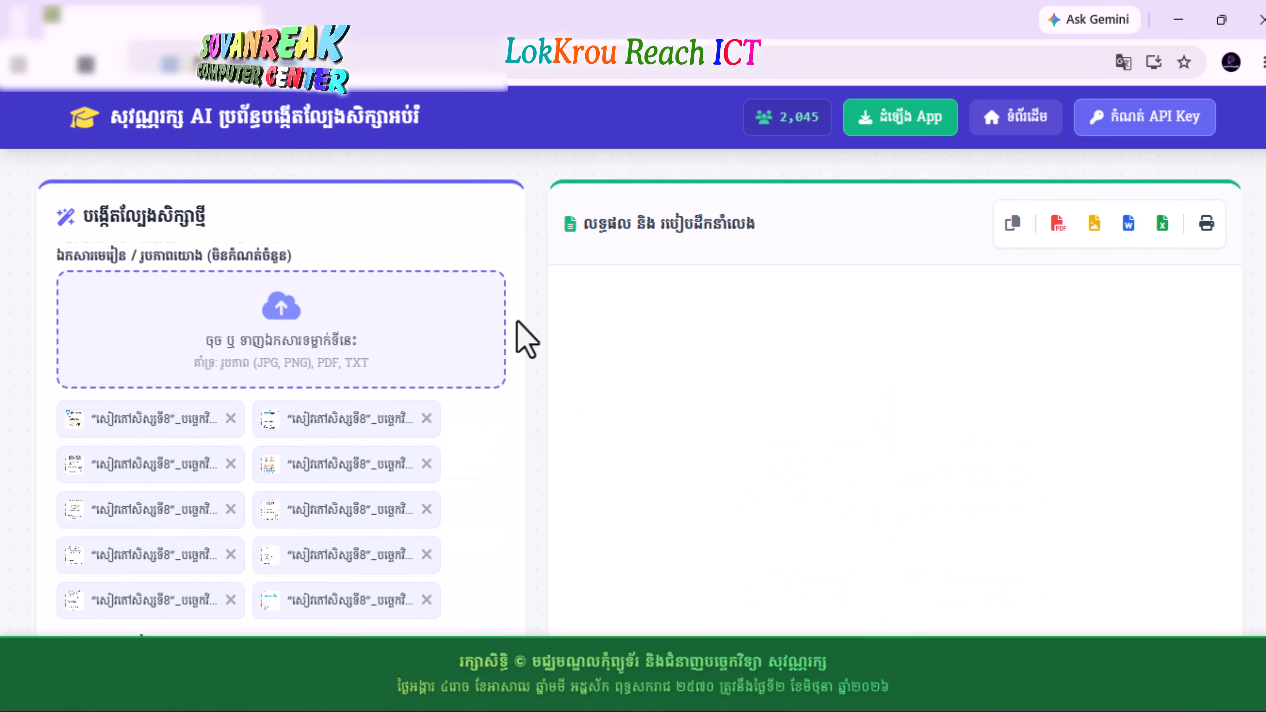
pyautogui.scroll(-8, 312, 442)
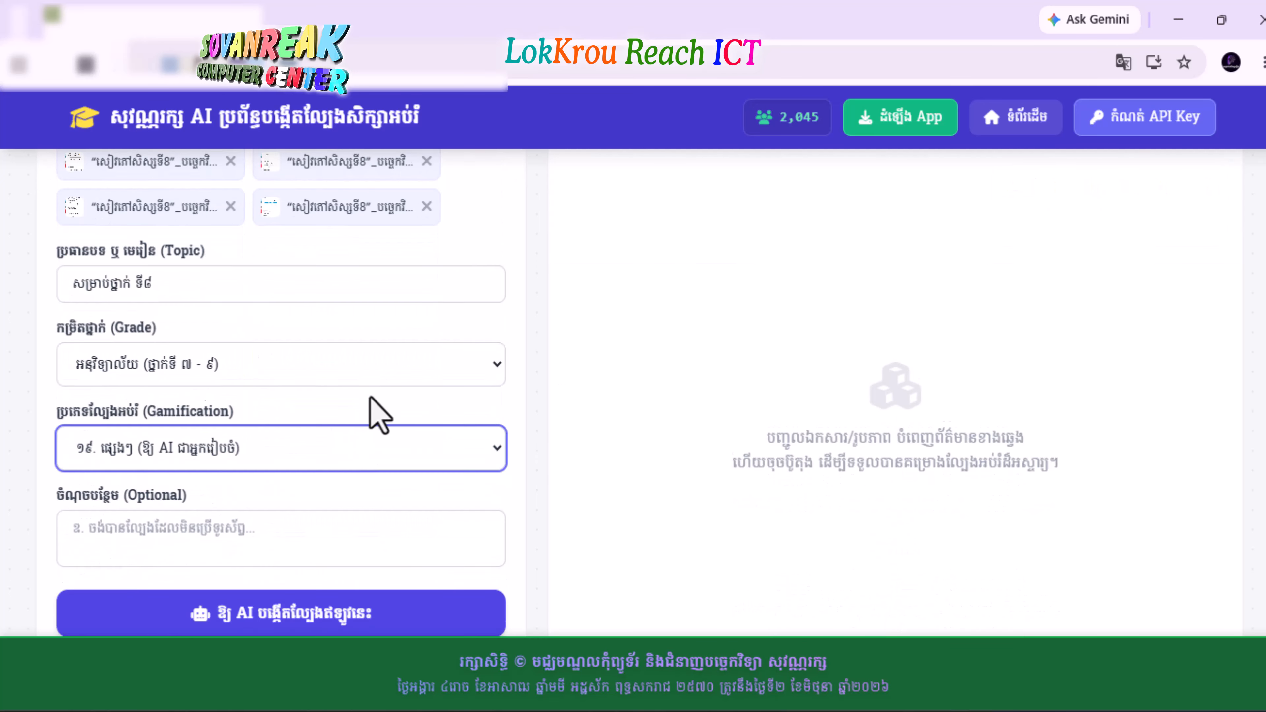
pyautogui.scroll(7, 352, 393)
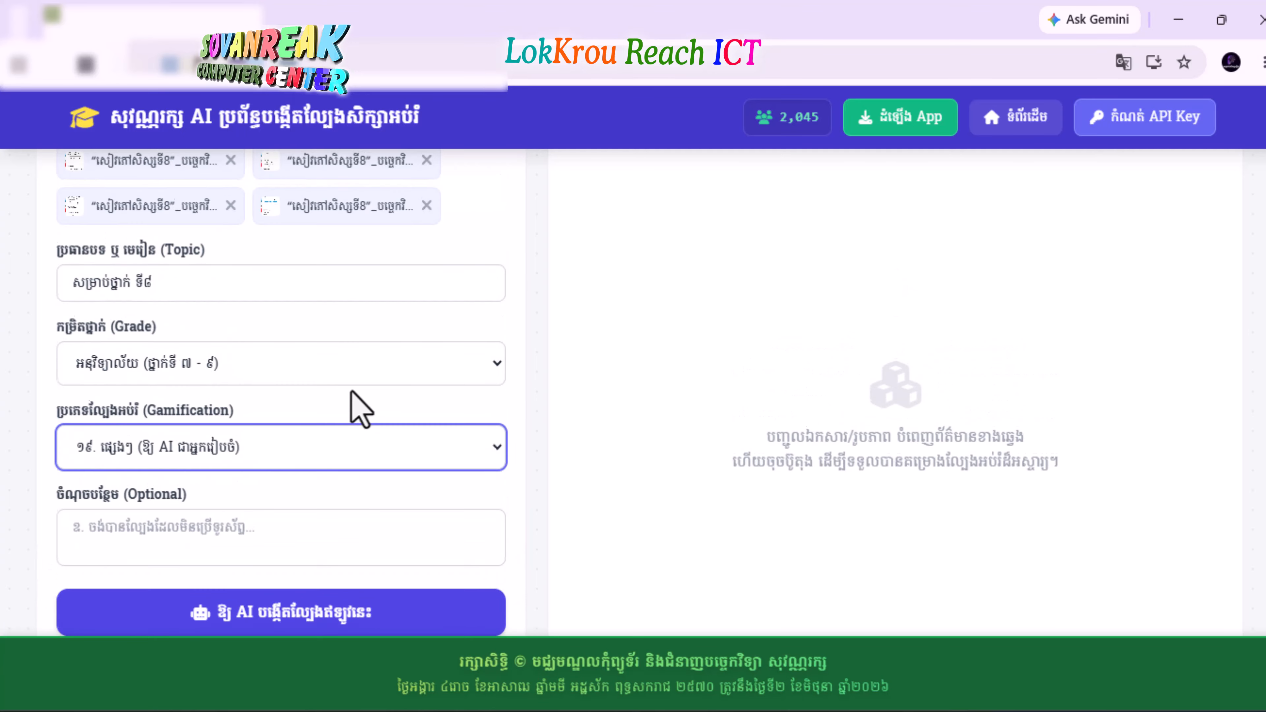
pyautogui.scroll(4, 387, 404)
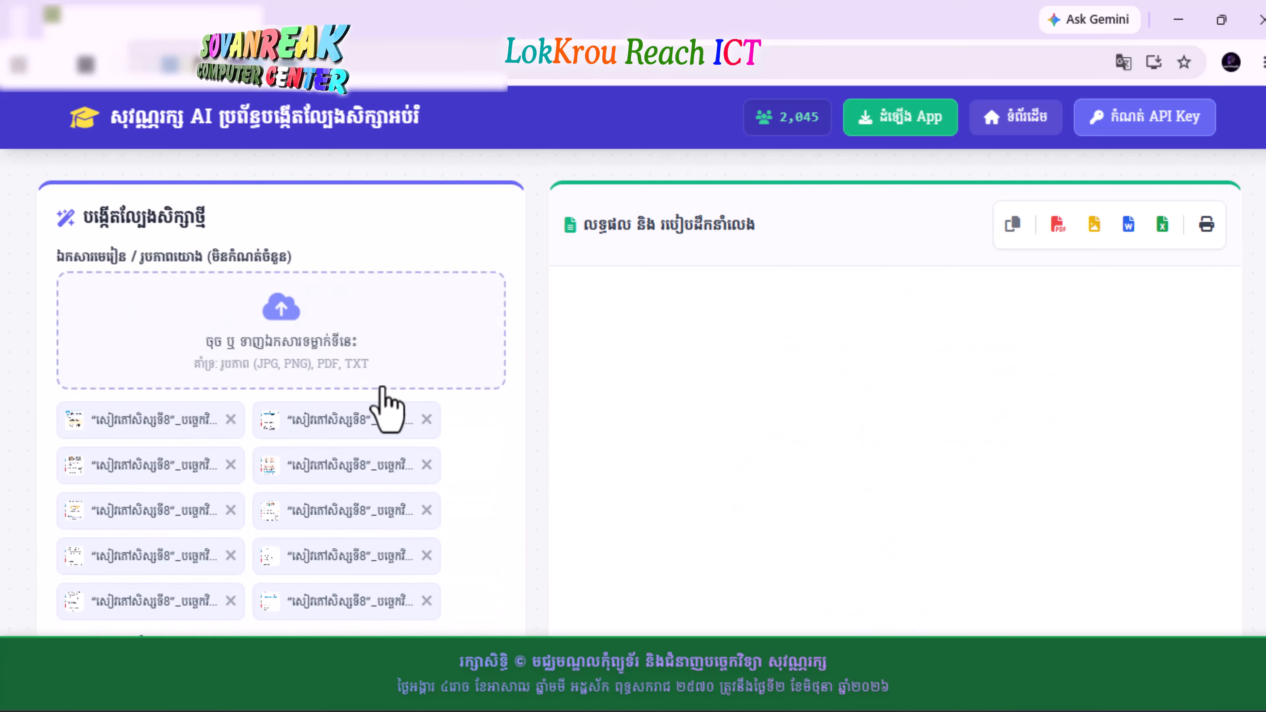
pyautogui.scroll(-6, 330, 452)
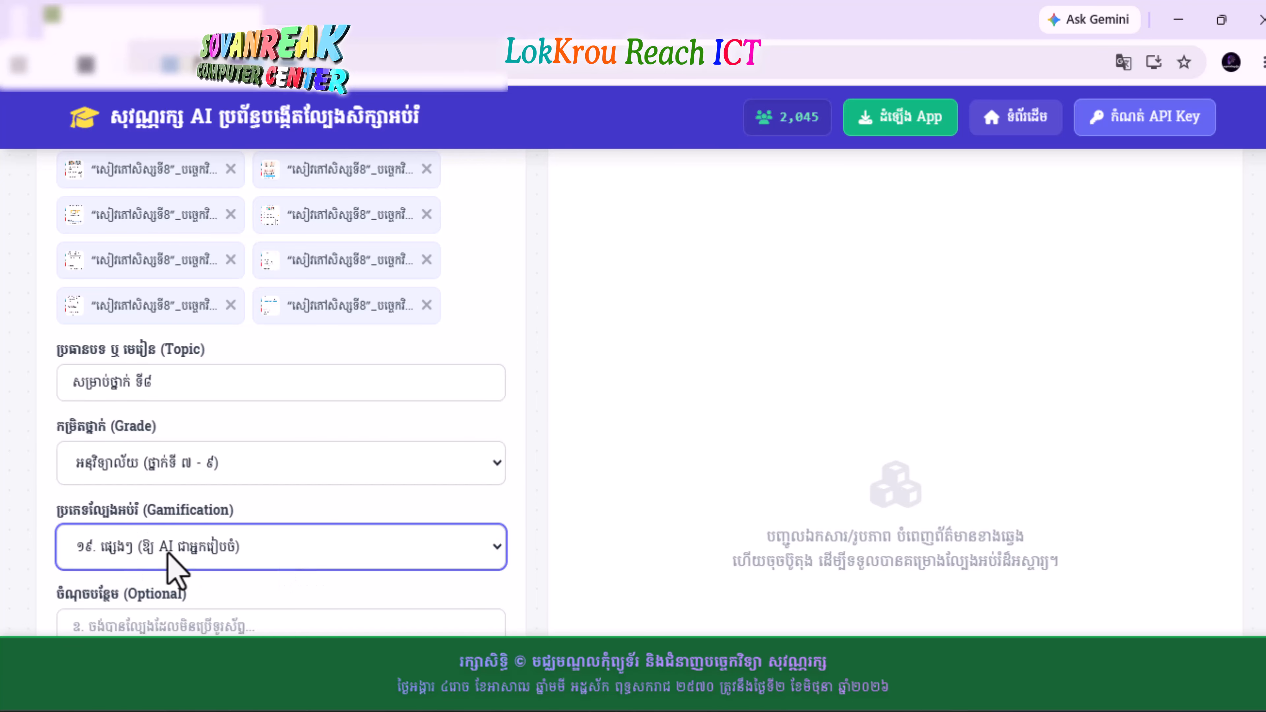
pyautogui.scroll(-2, 352, 509)
pyautogui.click(180, 531)
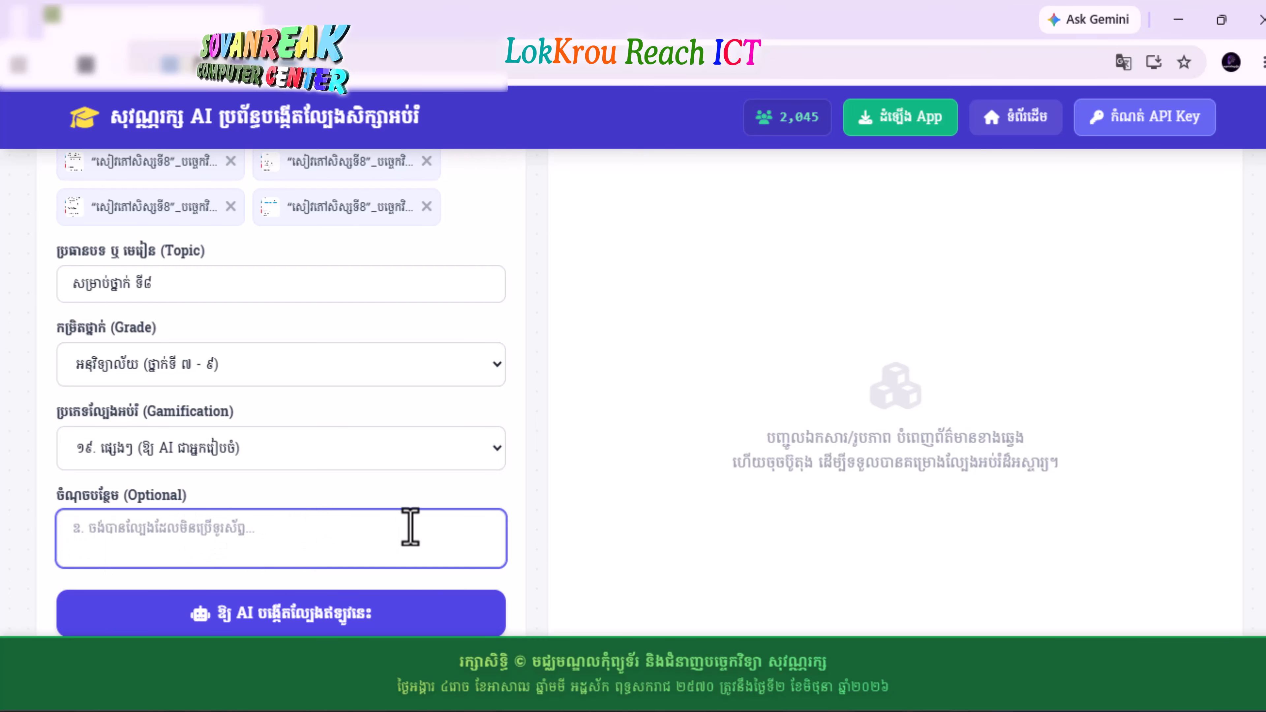
pyautogui.scroll(-4, 403, 527)
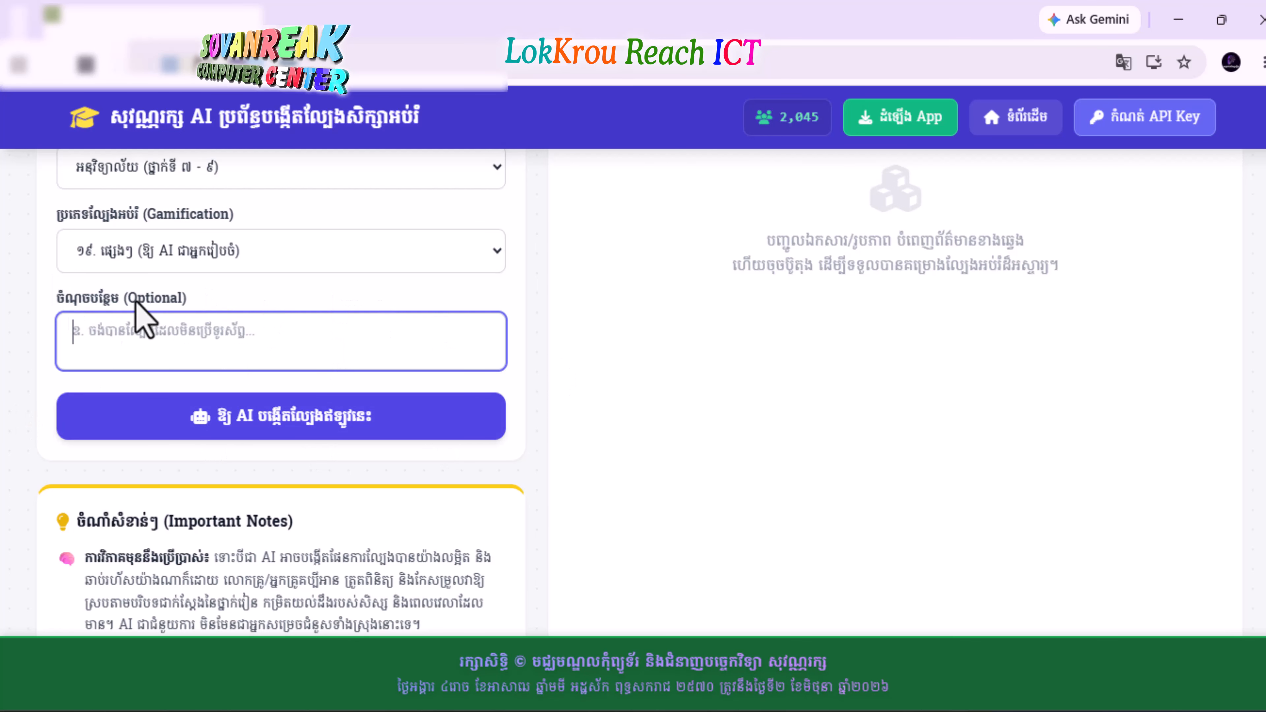
pyautogui.moveTo(129, 299); pyautogui.dragTo(172, 300)
pyautogui.click(229, 302)
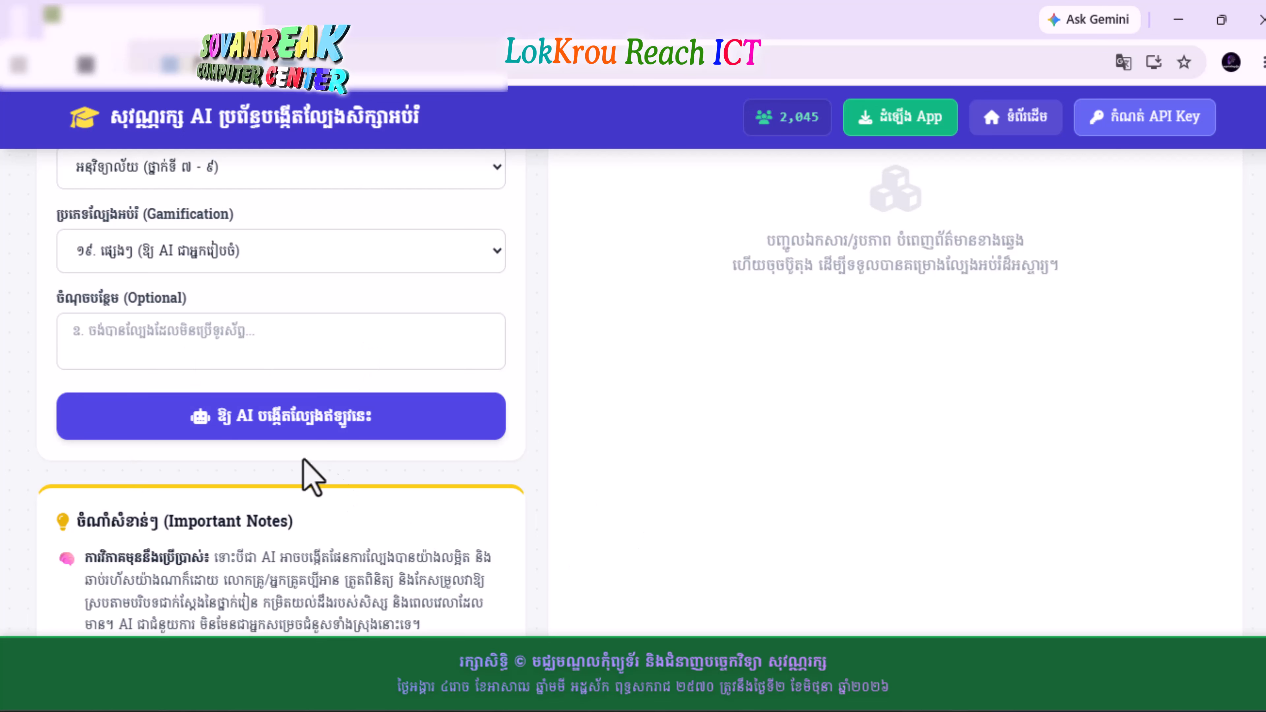
pyautogui.click(345, 432)
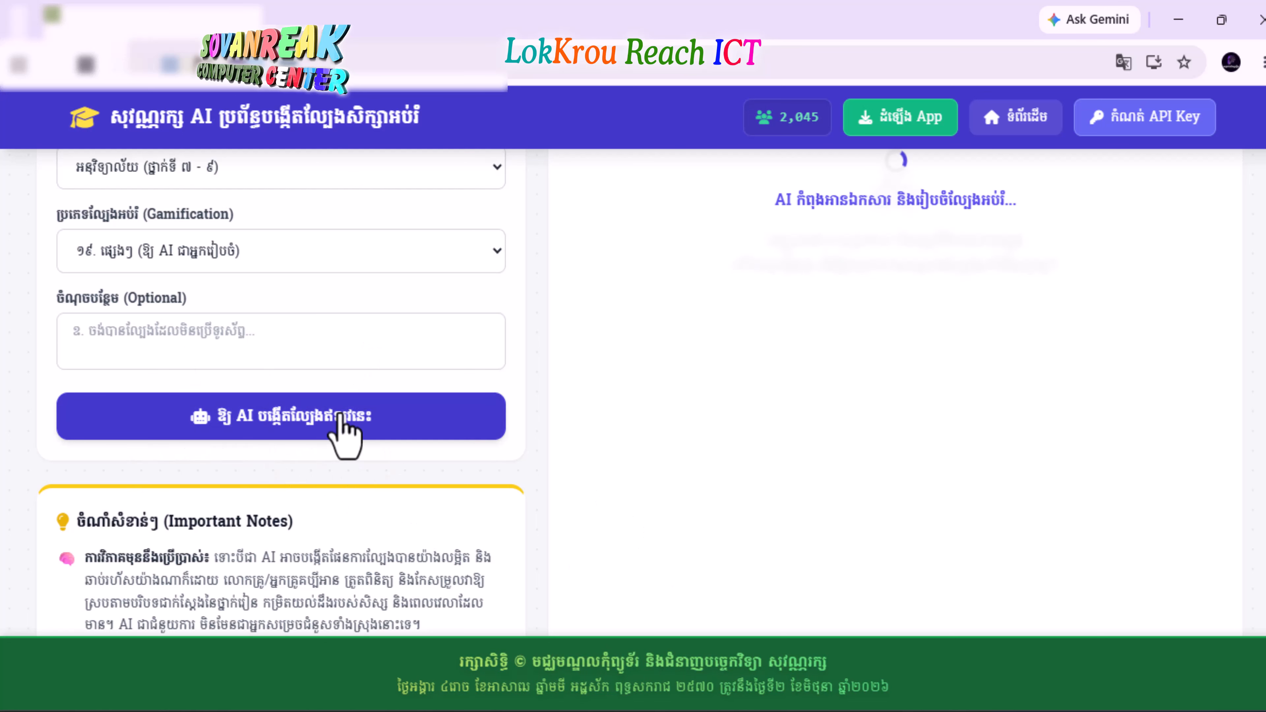
pyautogui.scroll(6, 1134, 468)
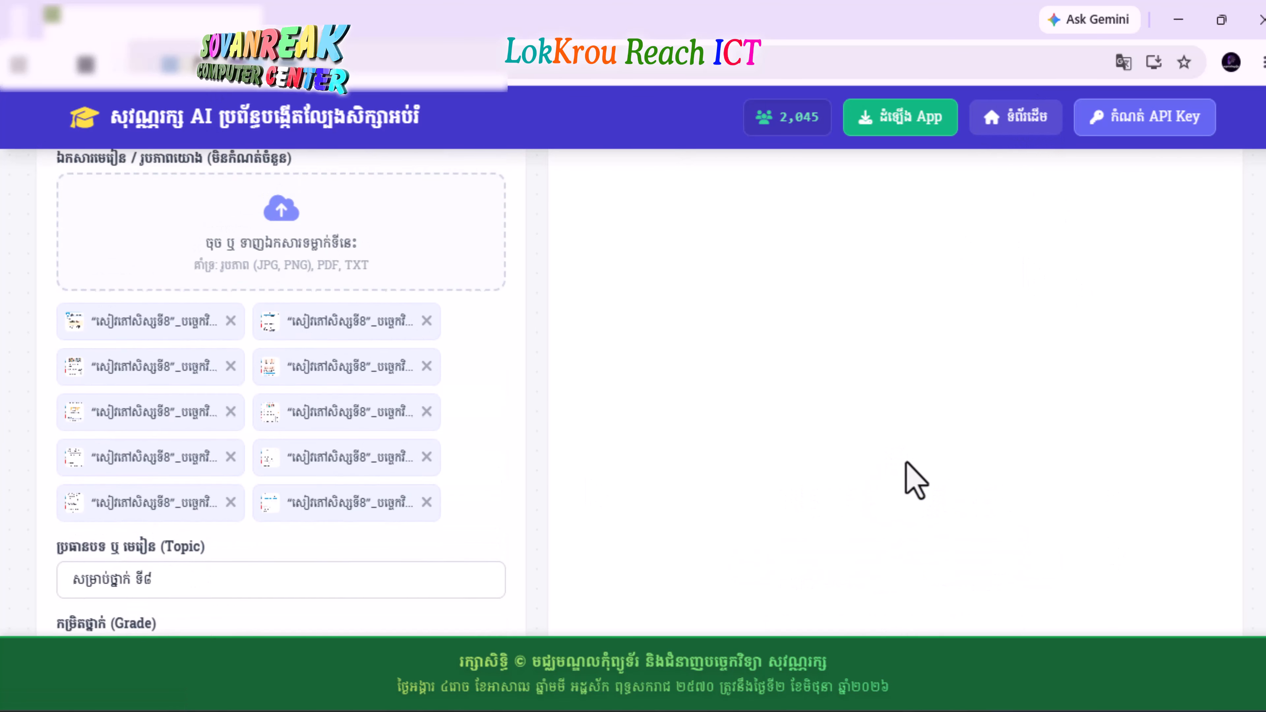
pyautogui.scroll(-5, 424, 547)
pyautogui.click(424, 547)
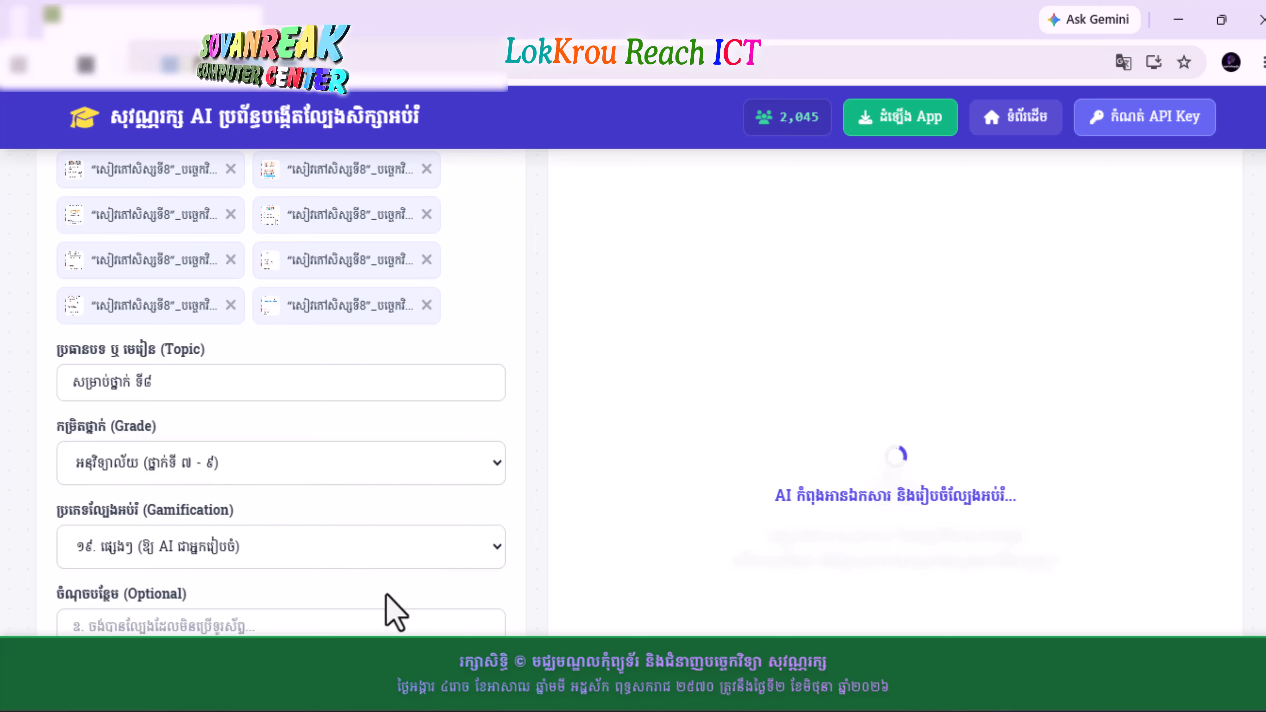
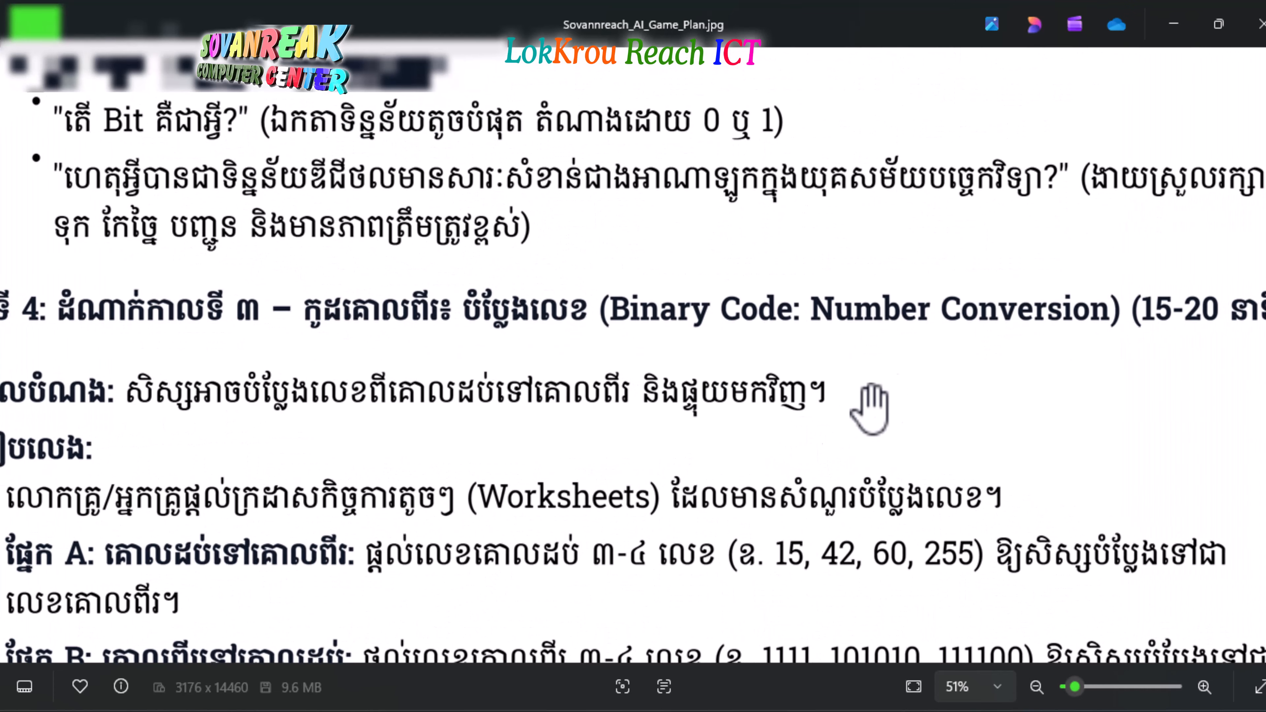
# Step: Read through the exported game plan image Sovannreach_AI_Game_Plan.jpg and close the image viewer
pyautogui.scroll(-3, 768, 314)
pyautogui.scroll(2, 770, 299)
pyautogui.scroll(-2, 772, 294)
pyautogui.moveTo(771, 294); pyautogui.dragTo(784, 633)
pyautogui.click(1262, 24)
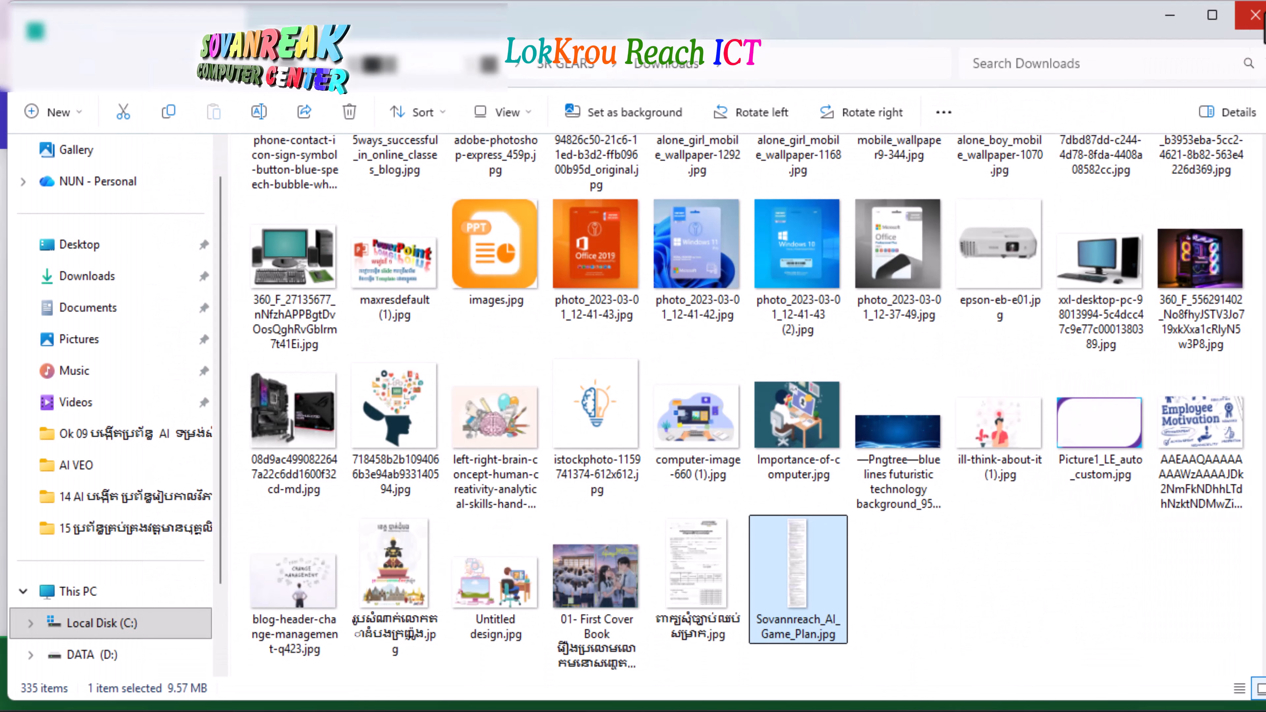
# Step: Open the print preview of the generated game plan, expand its additional settings and review the previewed pages
pyautogui.click(1207, 225)
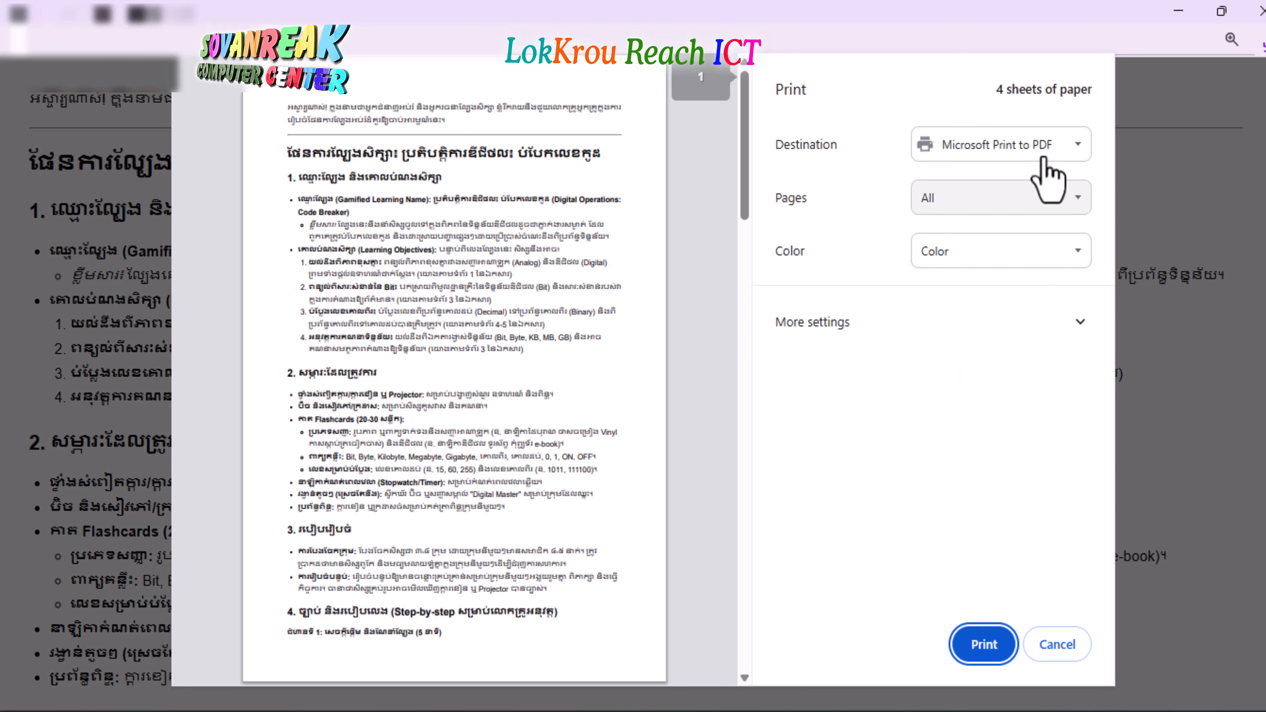
pyautogui.click(892, 328)
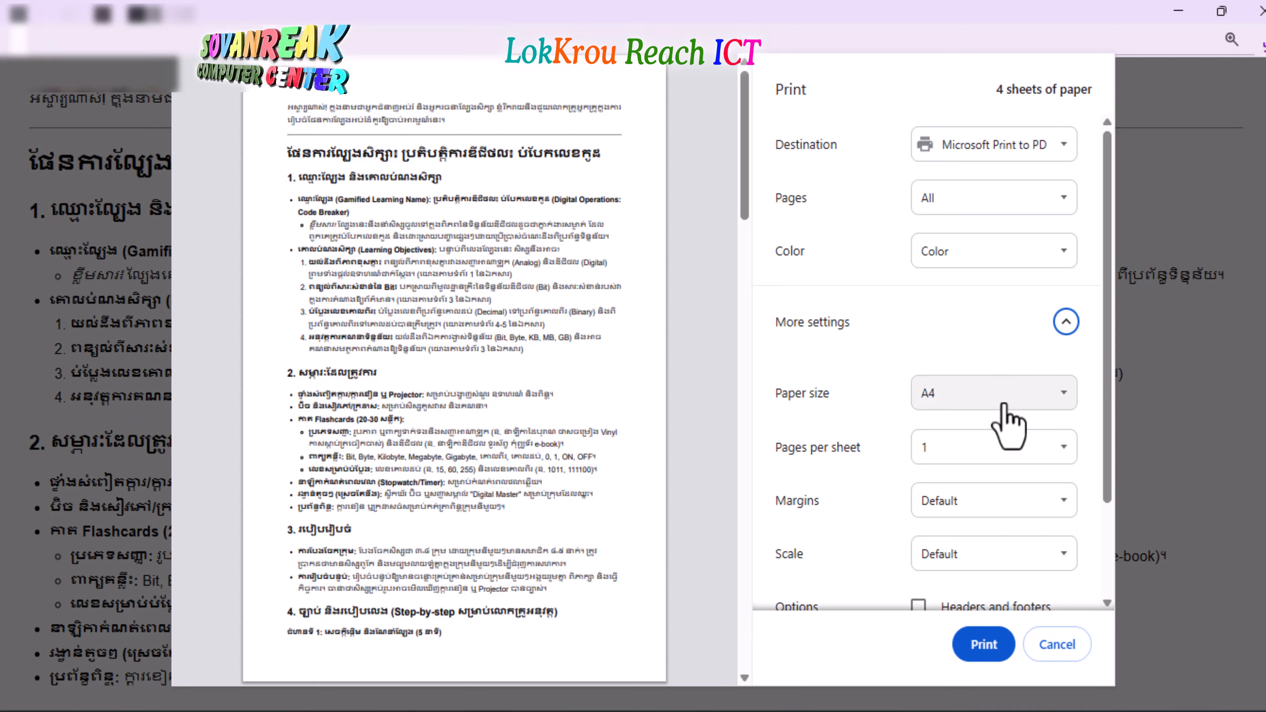
pyautogui.scroll(-2, 1003, 424)
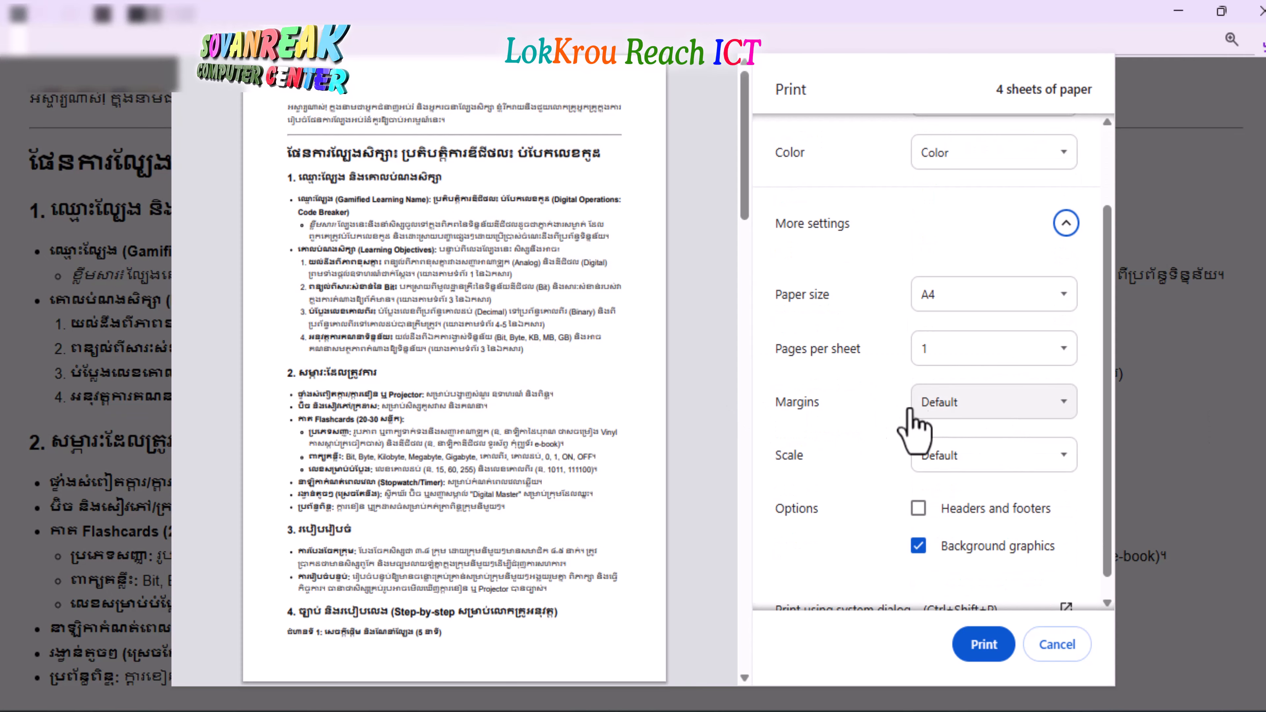
pyautogui.scroll(-1, 1099, 439)
pyautogui.scroll(-20, 367, 381)
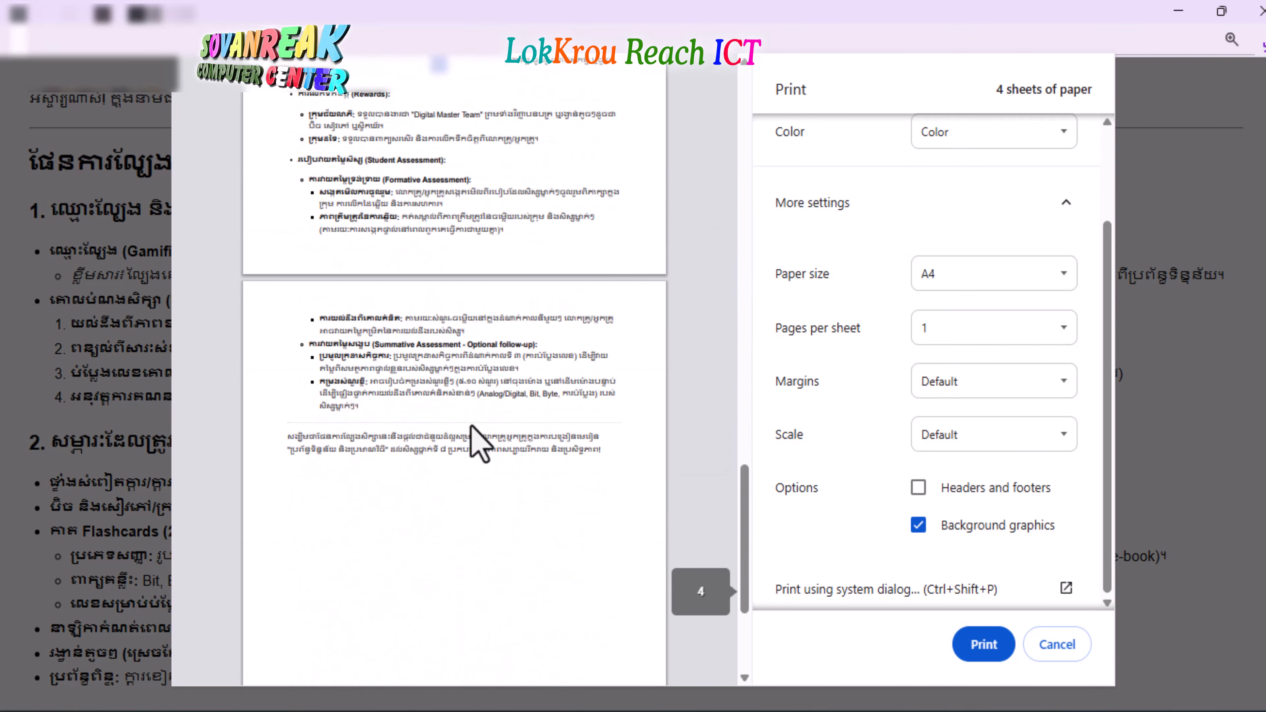
pyautogui.scroll(15, 521, 534)
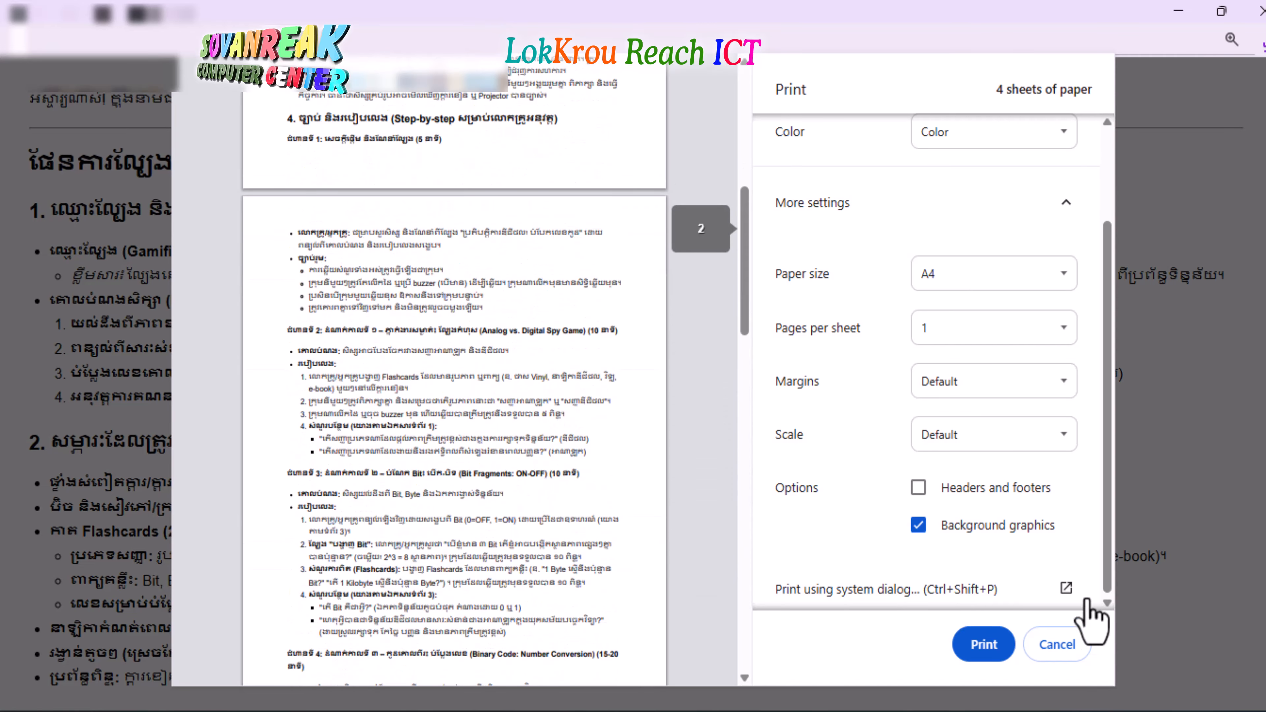
# Step: Print the game plan to a PDF file named ២២២១១១១ and save it on the Desktop
pyautogui.click(984, 644)
pyautogui.write('២២២៩៩៩៩')
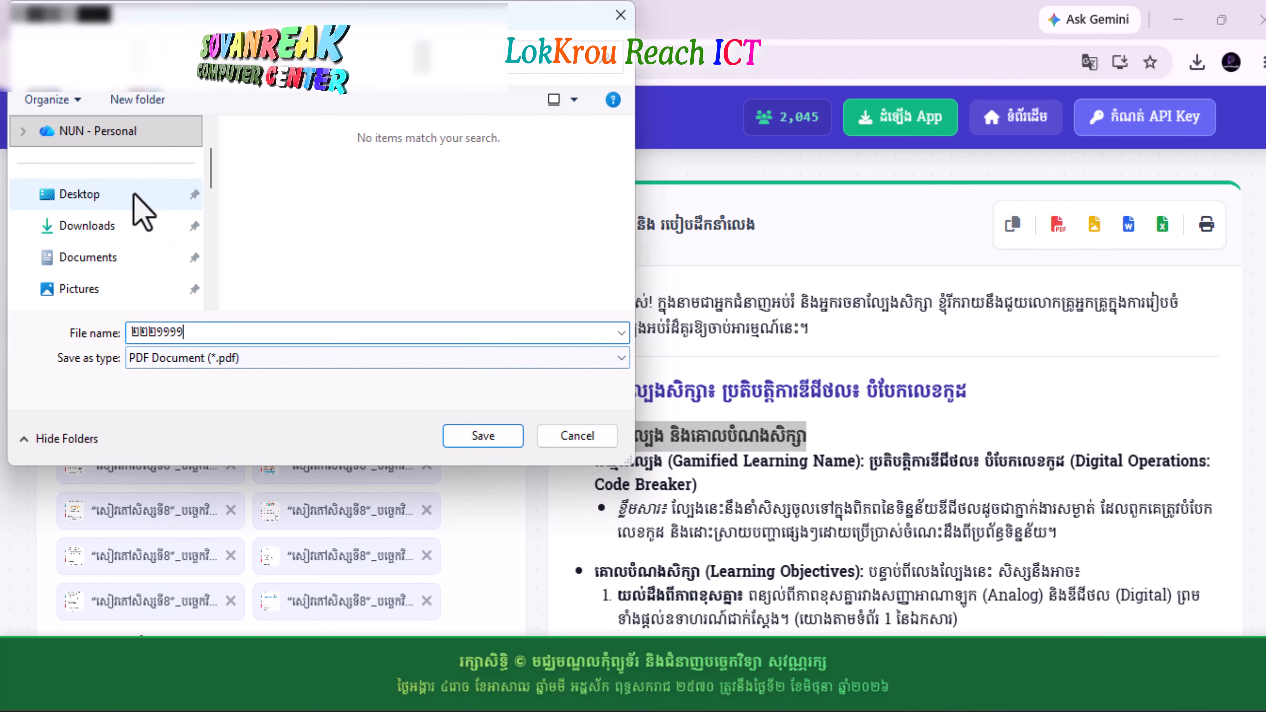
pyautogui.click(133, 195)
pyautogui.click(491, 439)
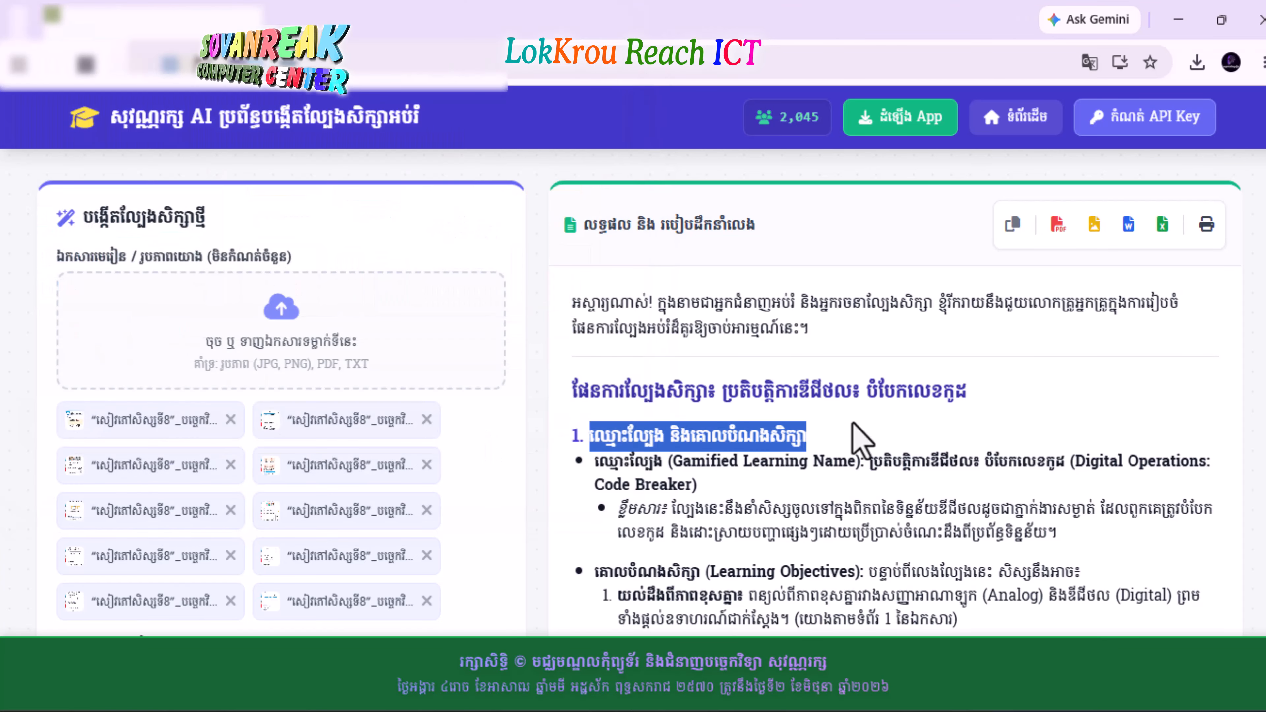
# Step: Examine the generated game plan's objectives and required materials alongside the form's settings and gamification type list
pyautogui.click(475, 526)
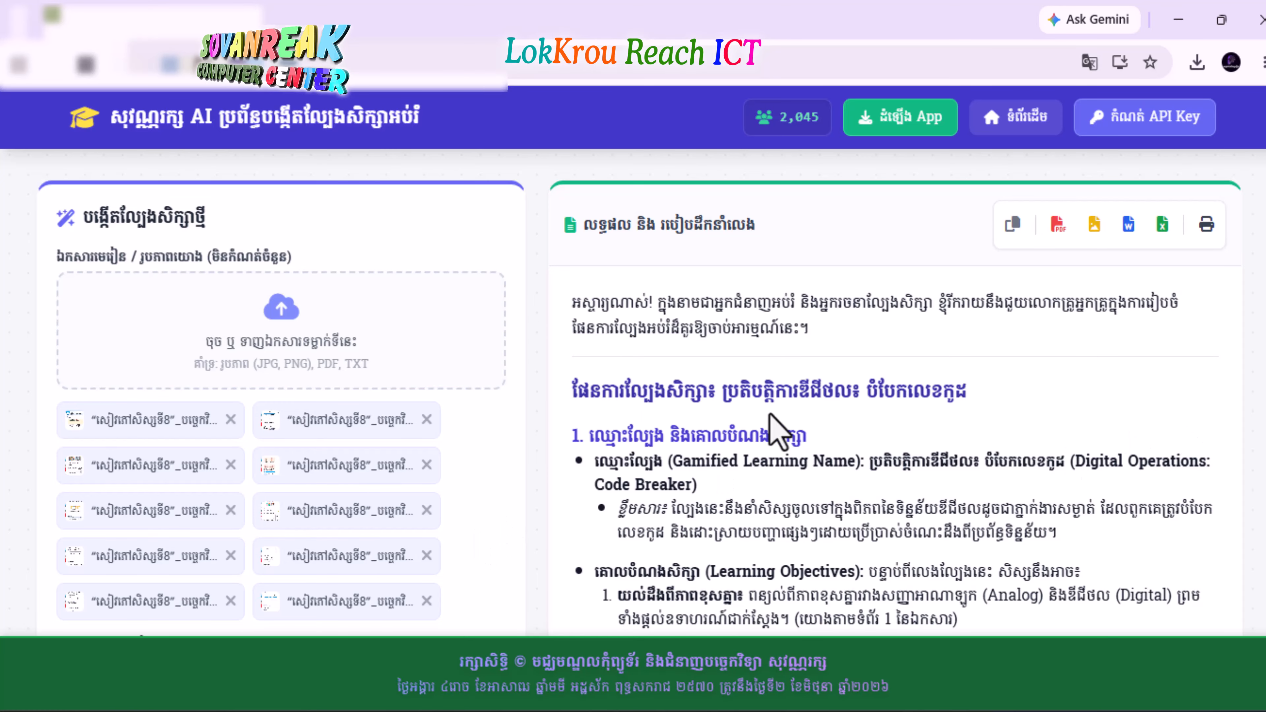
pyautogui.scroll(-5, 806, 438)
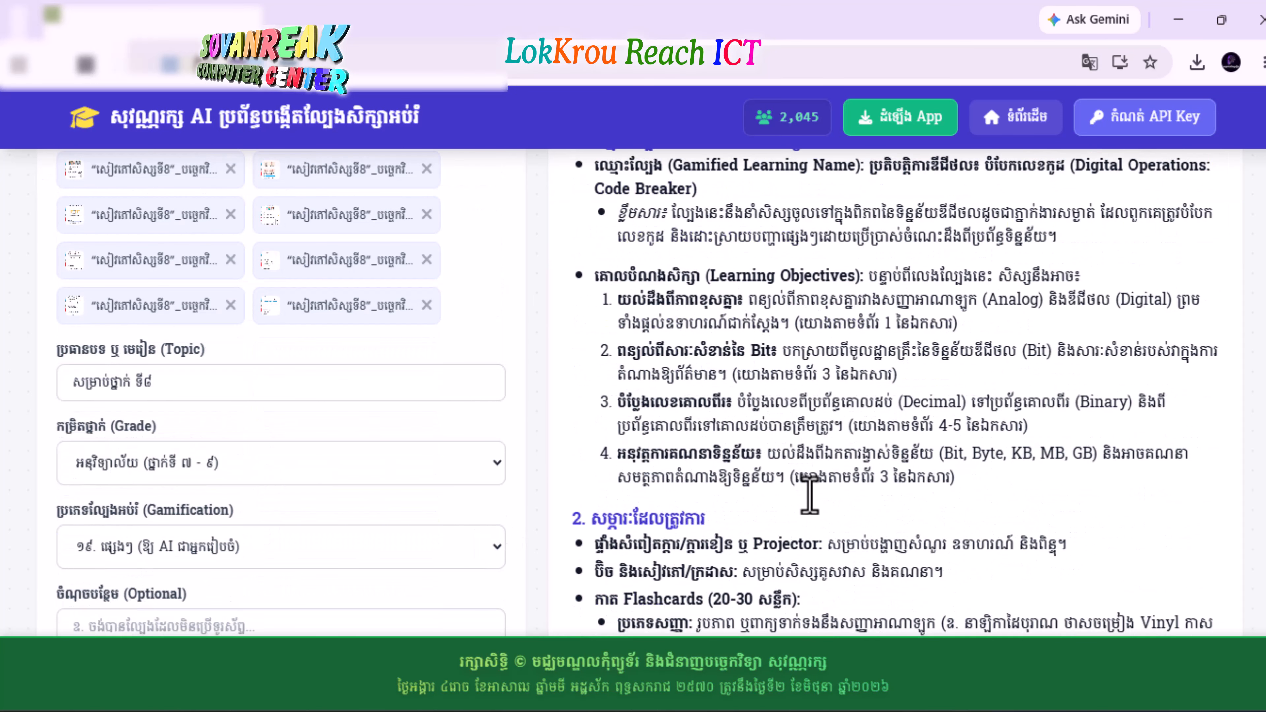
pyautogui.scroll(5, 809, 496)
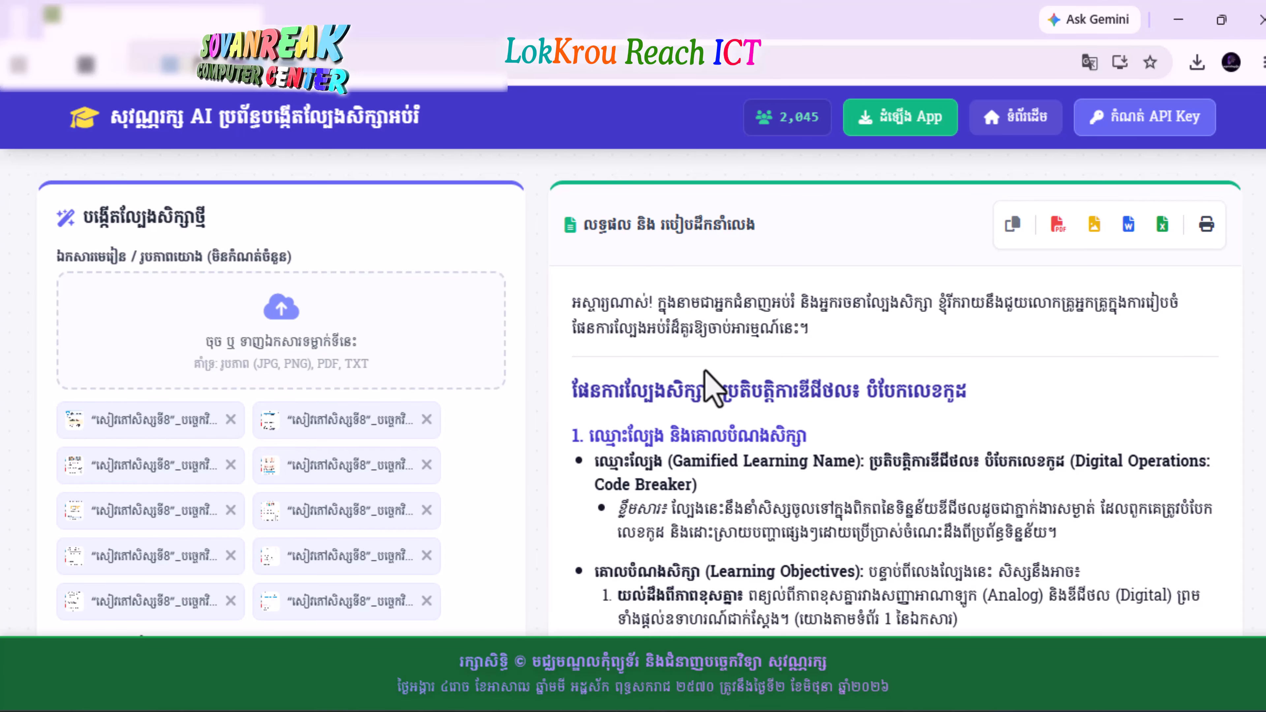
pyautogui.scroll(-7, 713, 387)
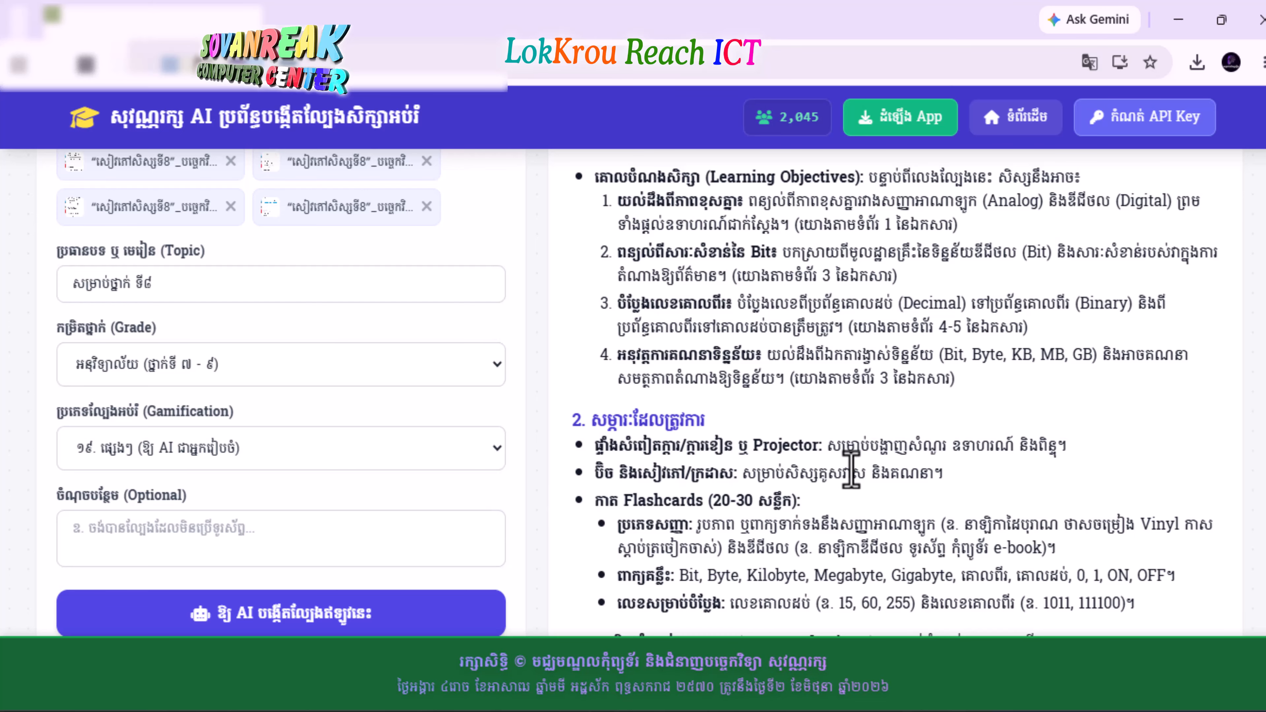
pyautogui.click(395, 446)
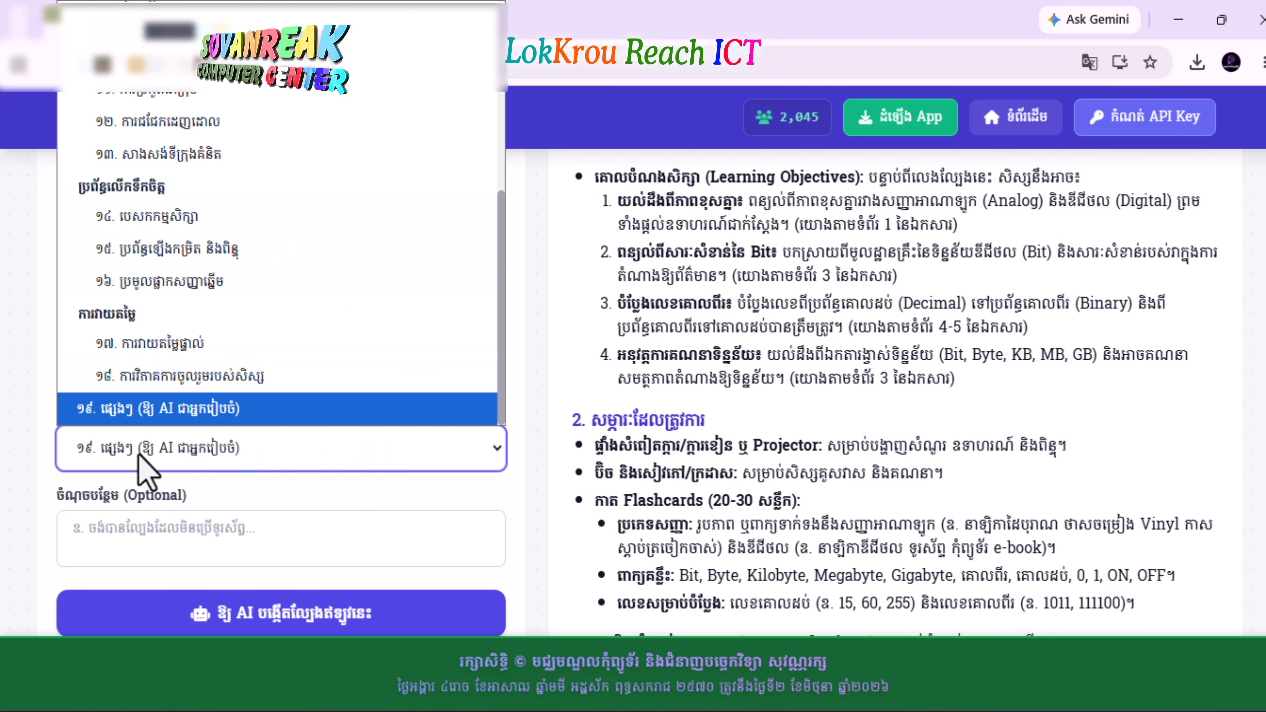
pyautogui.click(540, 364)
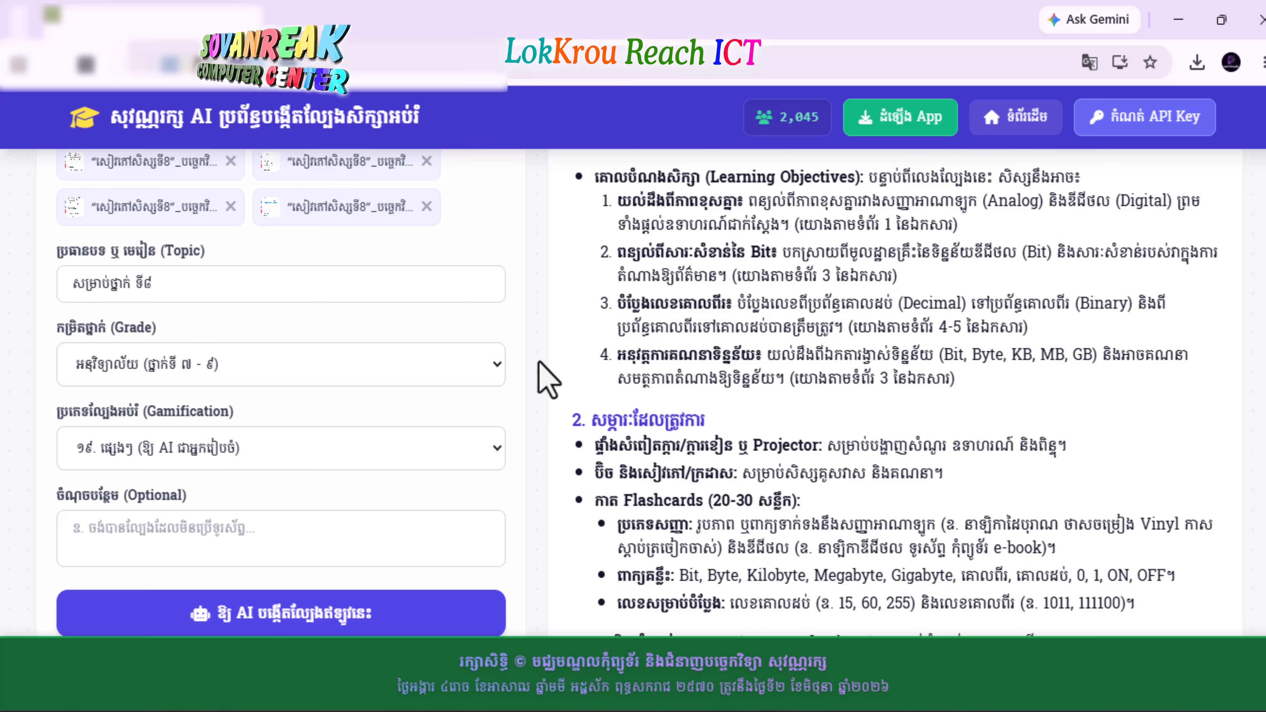
pyautogui.scroll(6, 829, 326)
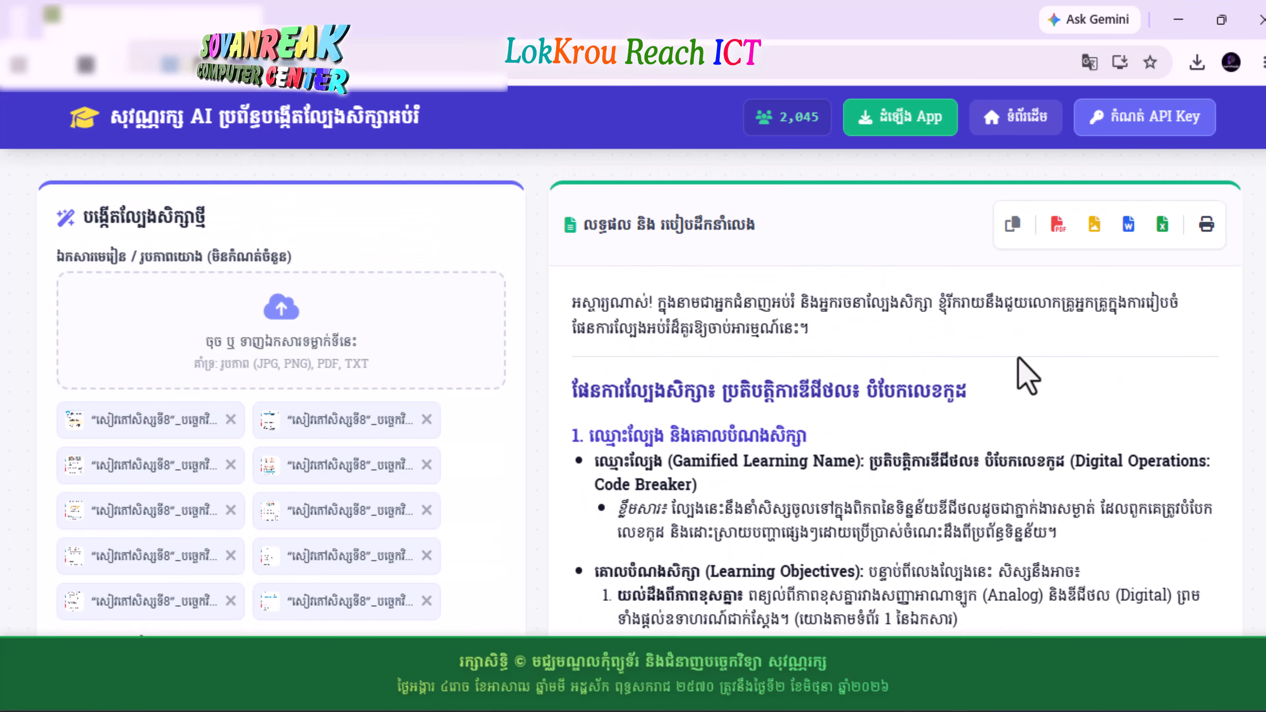
pyautogui.scroll(-1, 1022, 451)
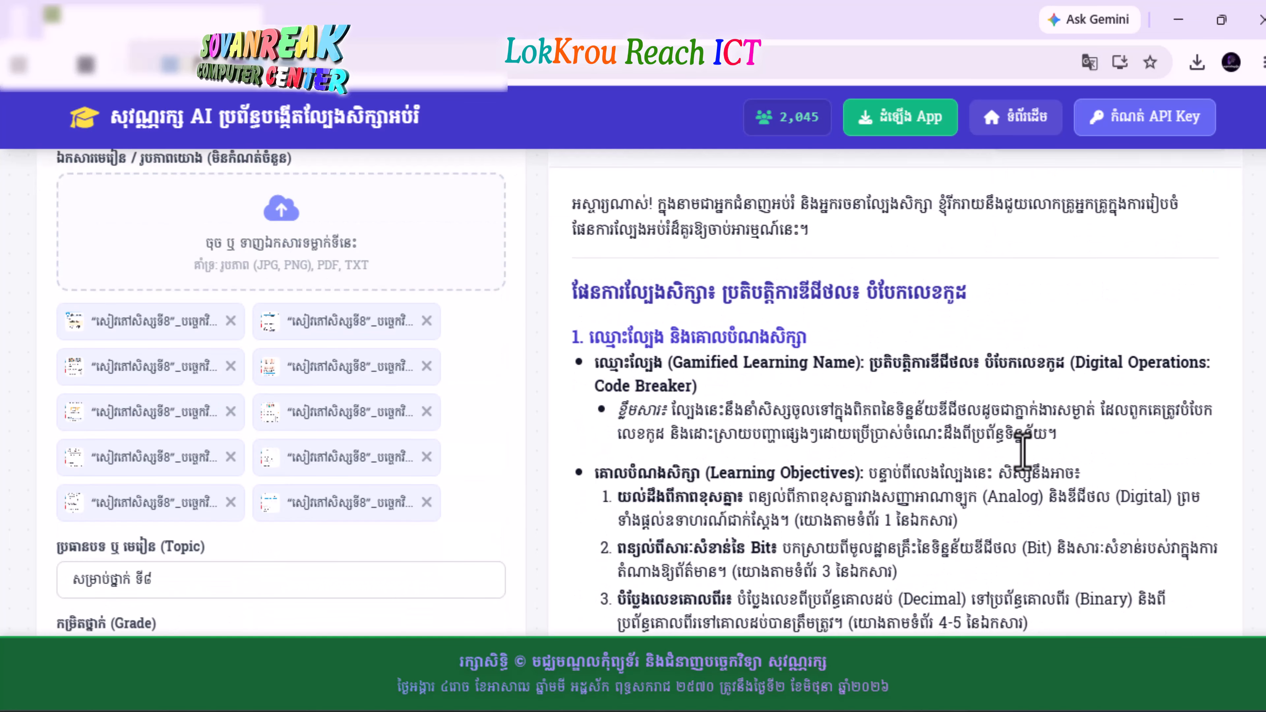
pyautogui.scroll(2, 1023, 451)
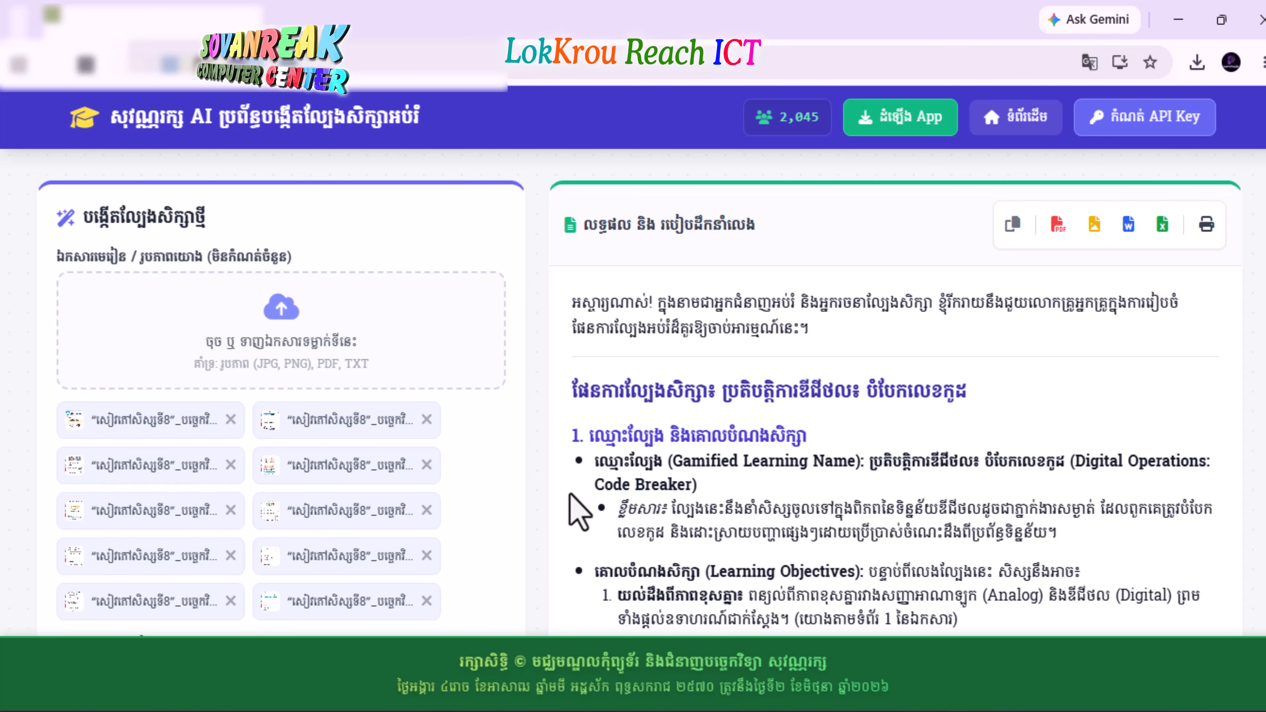
# Step: Examine the generated game plan's required materials, setup, and step-by-step rules and playing instructions
pyautogui.scroll(-10, 578, 509)
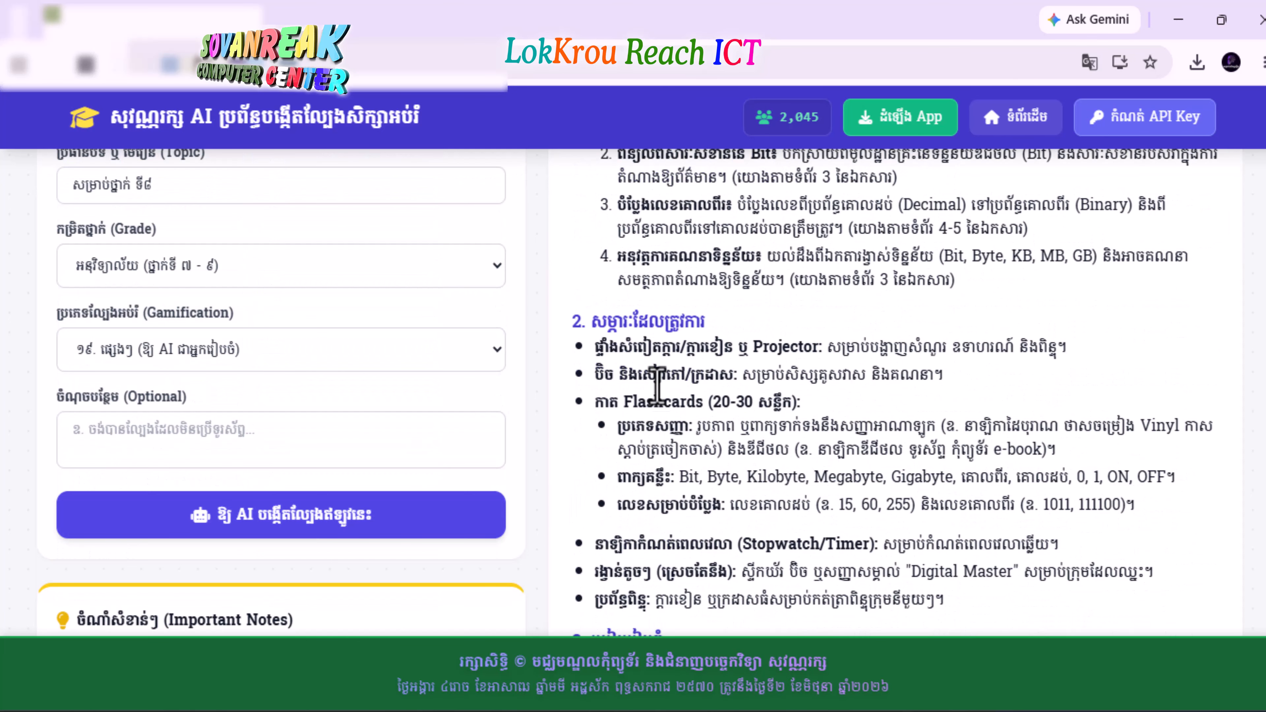
pyautogui.tripleClick(690, 324)
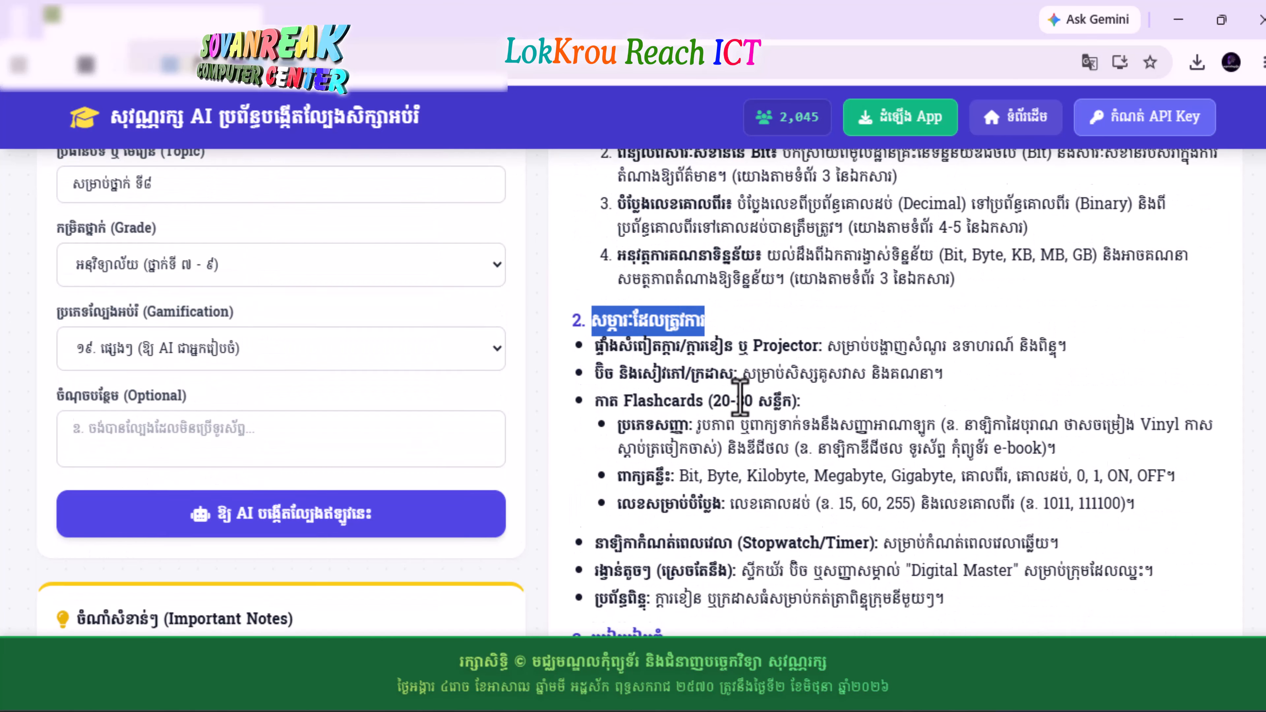
pyautogui.scroll(-2, 740, 421)
pyautogui.scroll(-12, 893, 466)
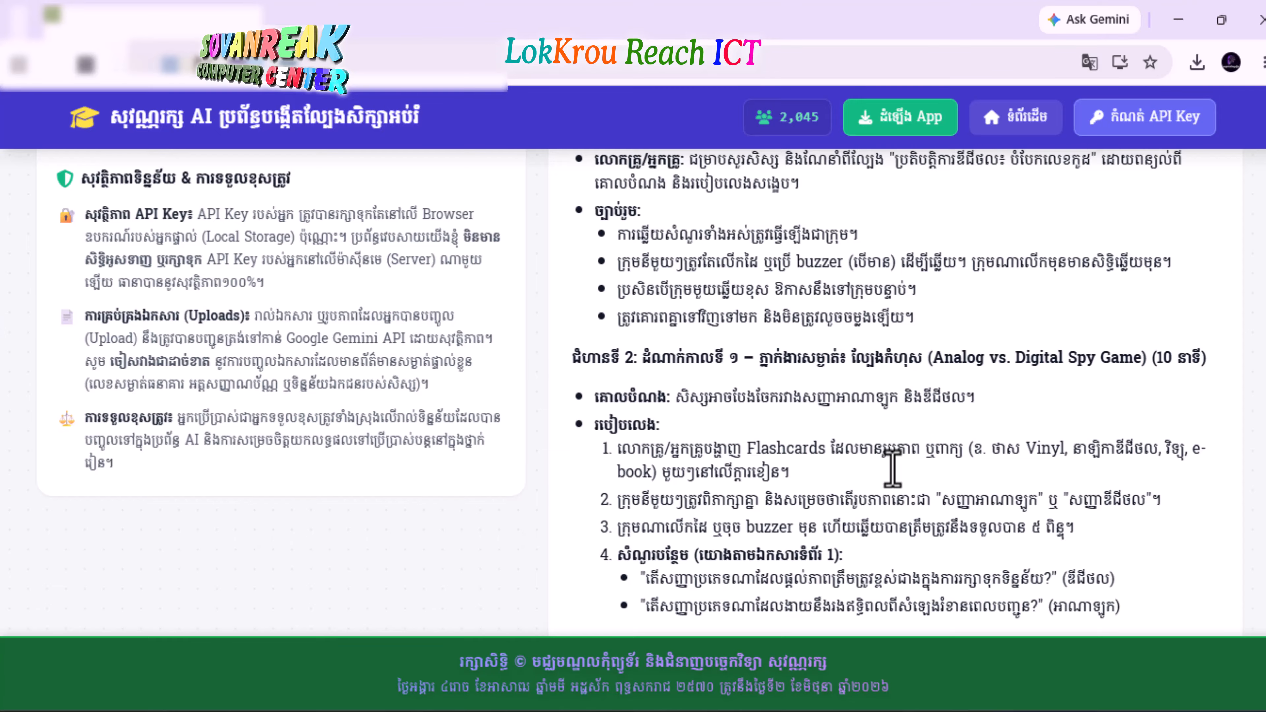
pyautogui.scroll(-6, 937, 409)
pyautogui.scroll(4, 927, 309)
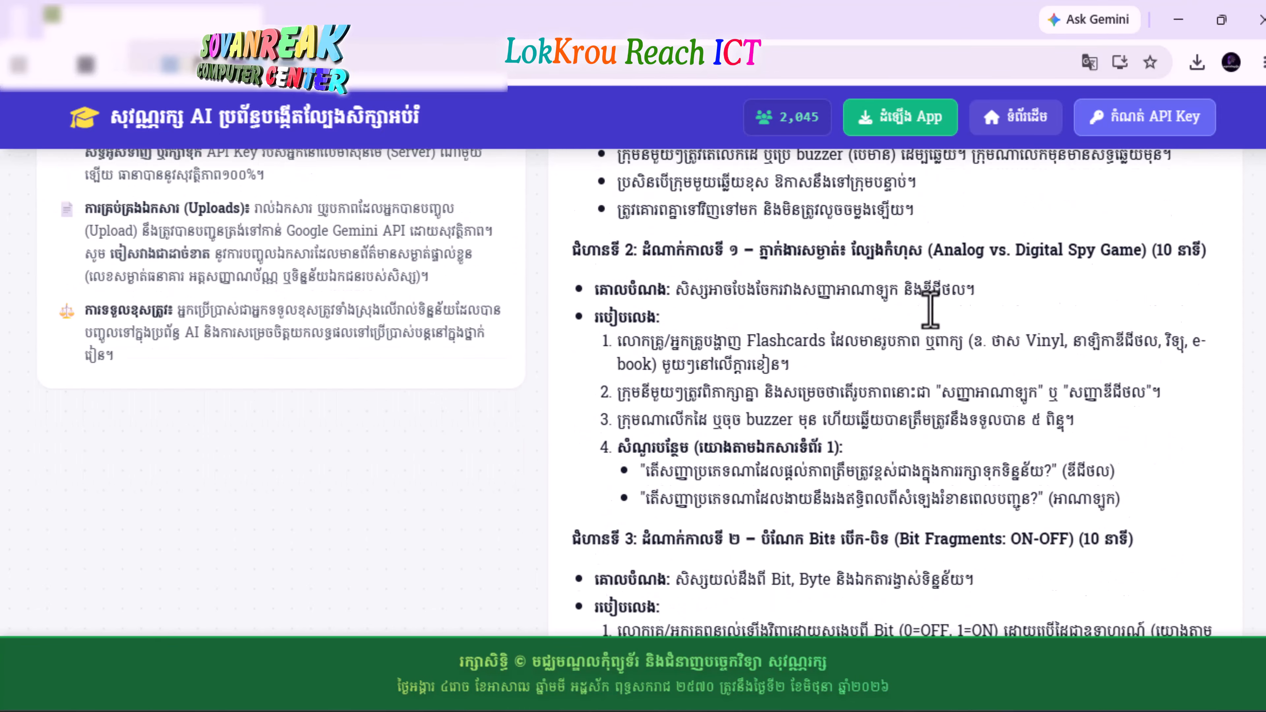
pyautogui.scroll(5, 905, 473)
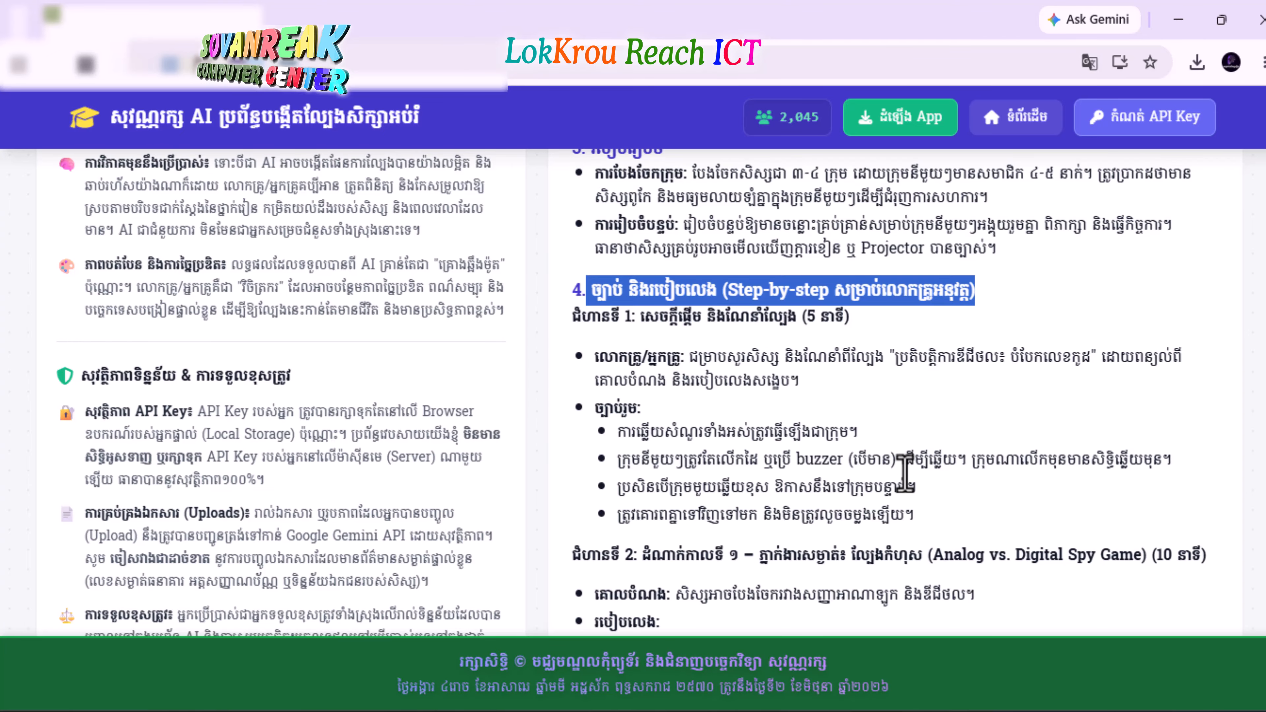
pyautogui.scroll(10, 831, 441)
pyautogui.scroll(8, 820, 466)
# Step: Reload the generator page to clear the form and result, declining the browser's offer to save the password
pyautogui.click(282, 389)
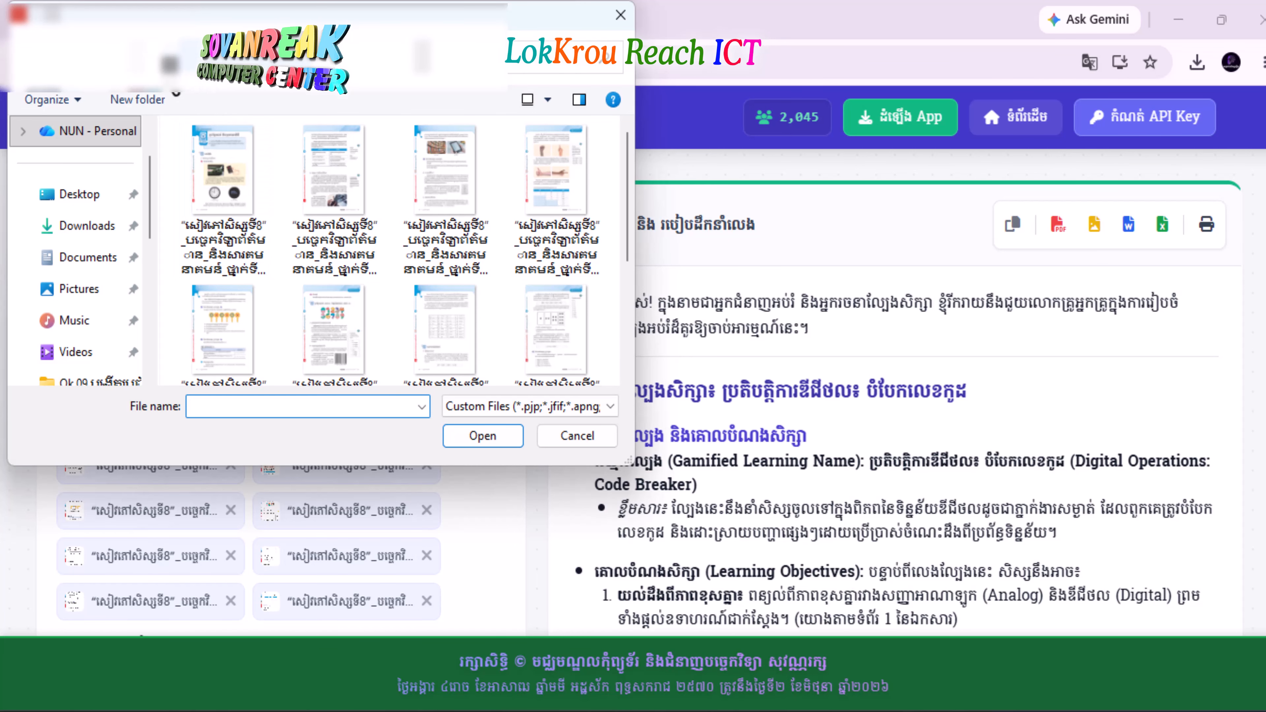
pyautogui.click(621, 15)
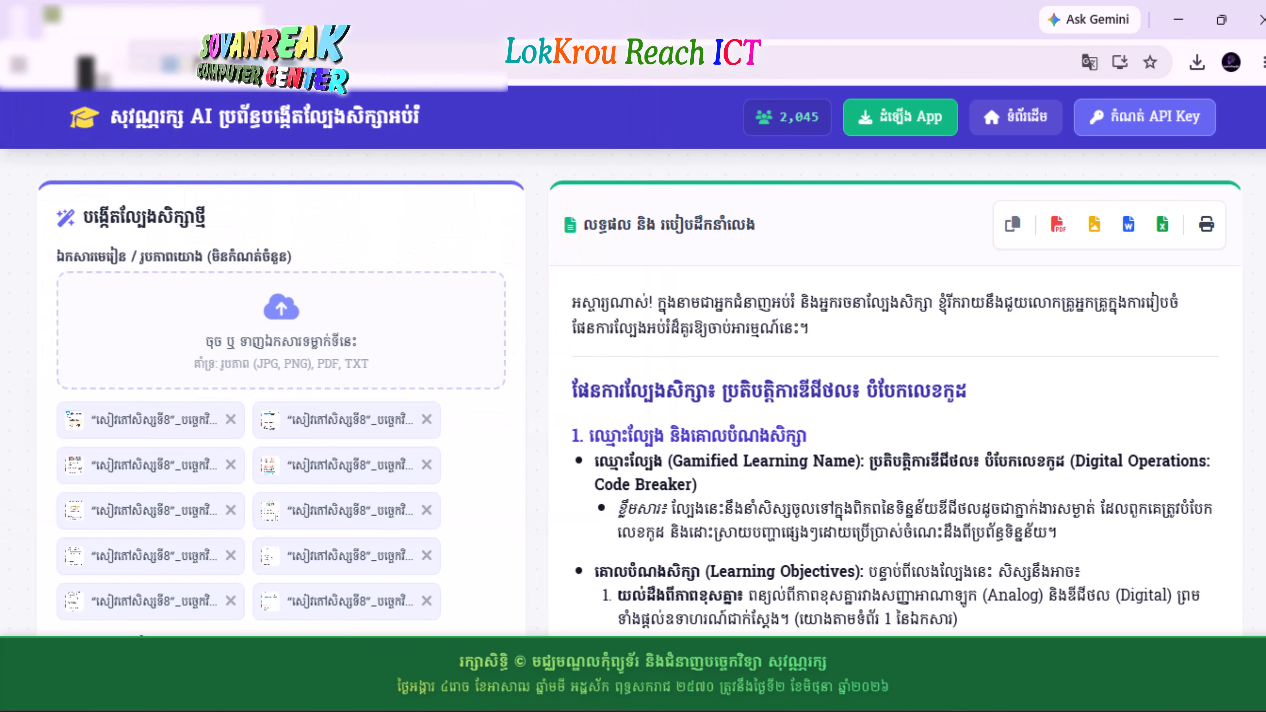
pyautogui.click(85, 64)
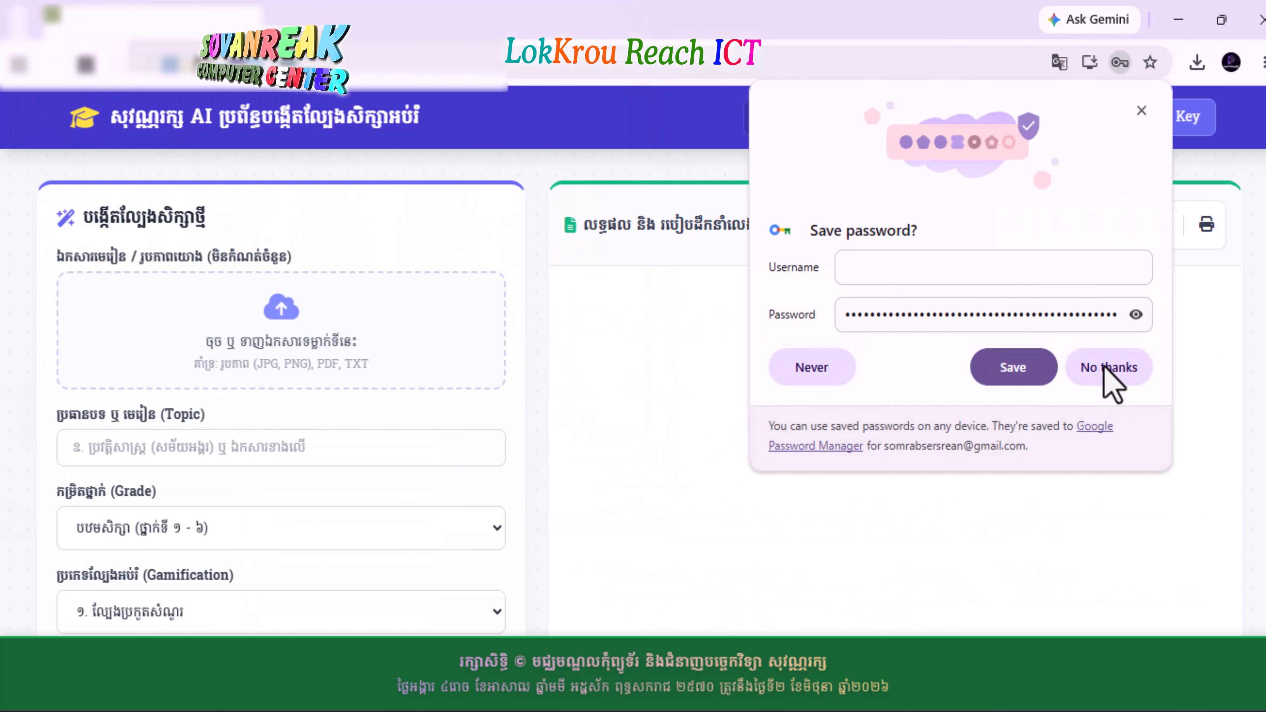
pyautogui.click(1112, 379)
pyautogui.scroll(-2, 353, 540)
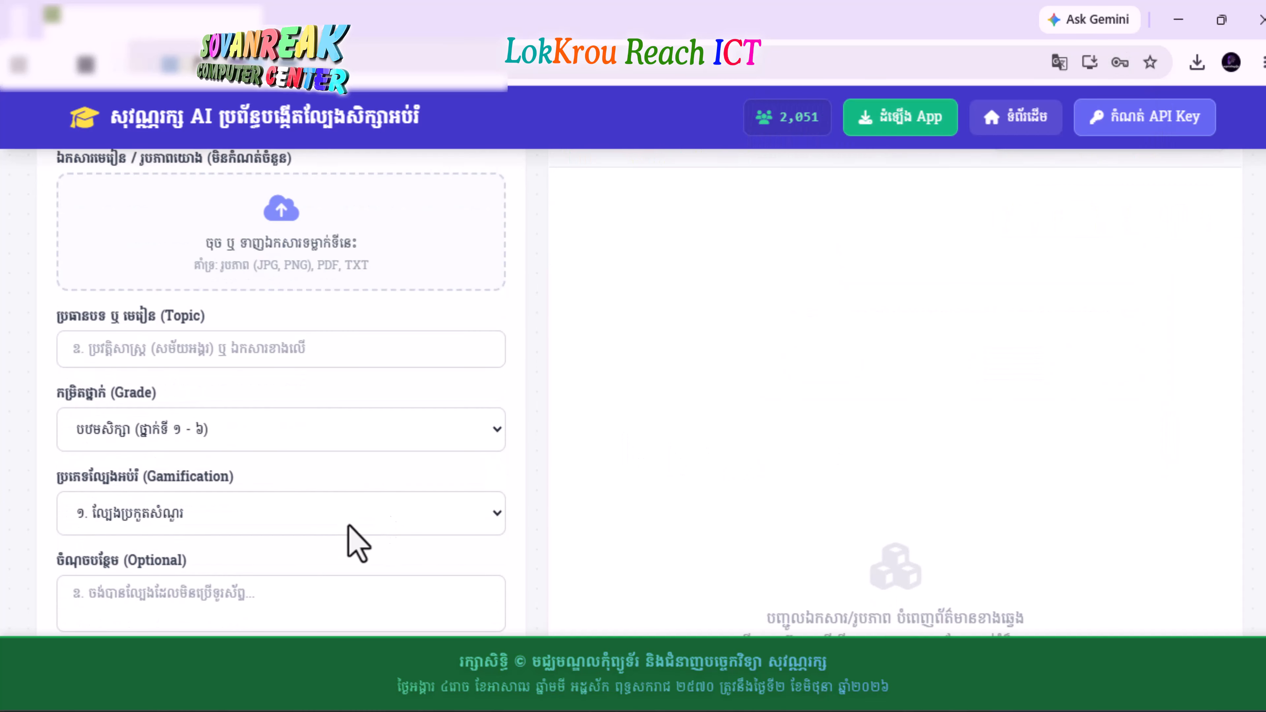
pyautogui.scroll(2, 393, 466)
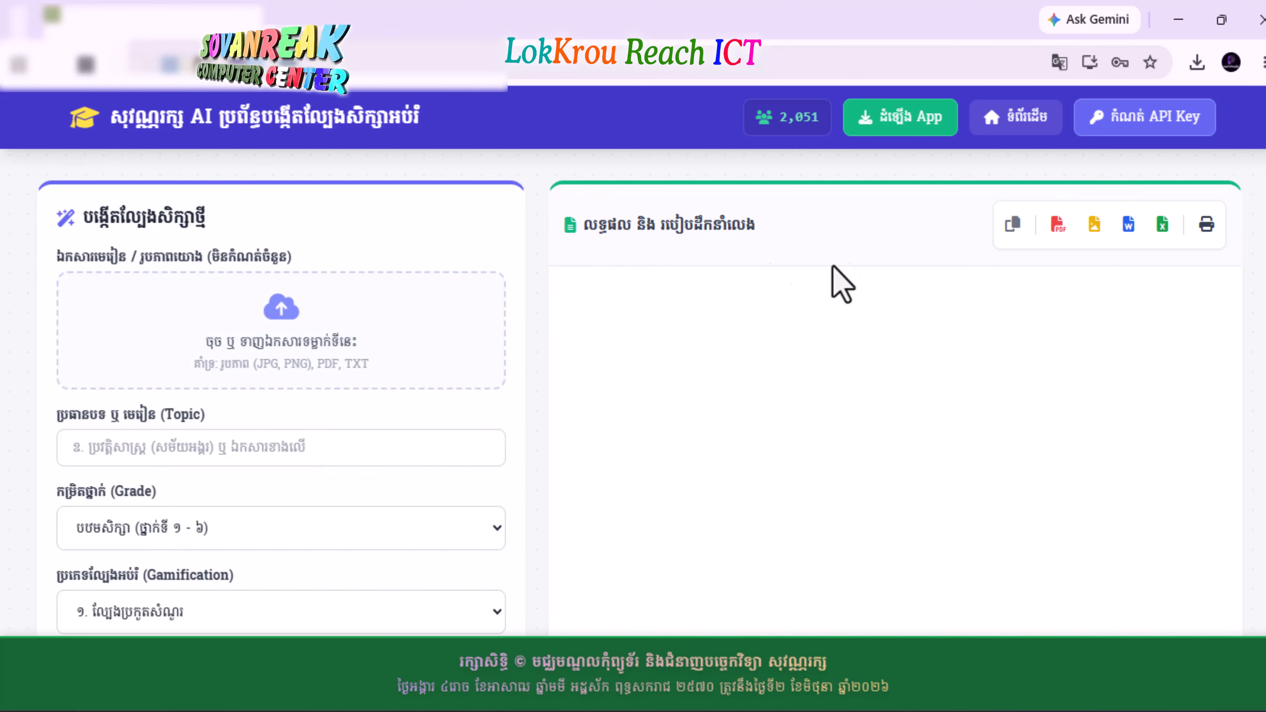
# Step: Open the API key settings and save the key already stored there
pyautogui.click(1143, 130)
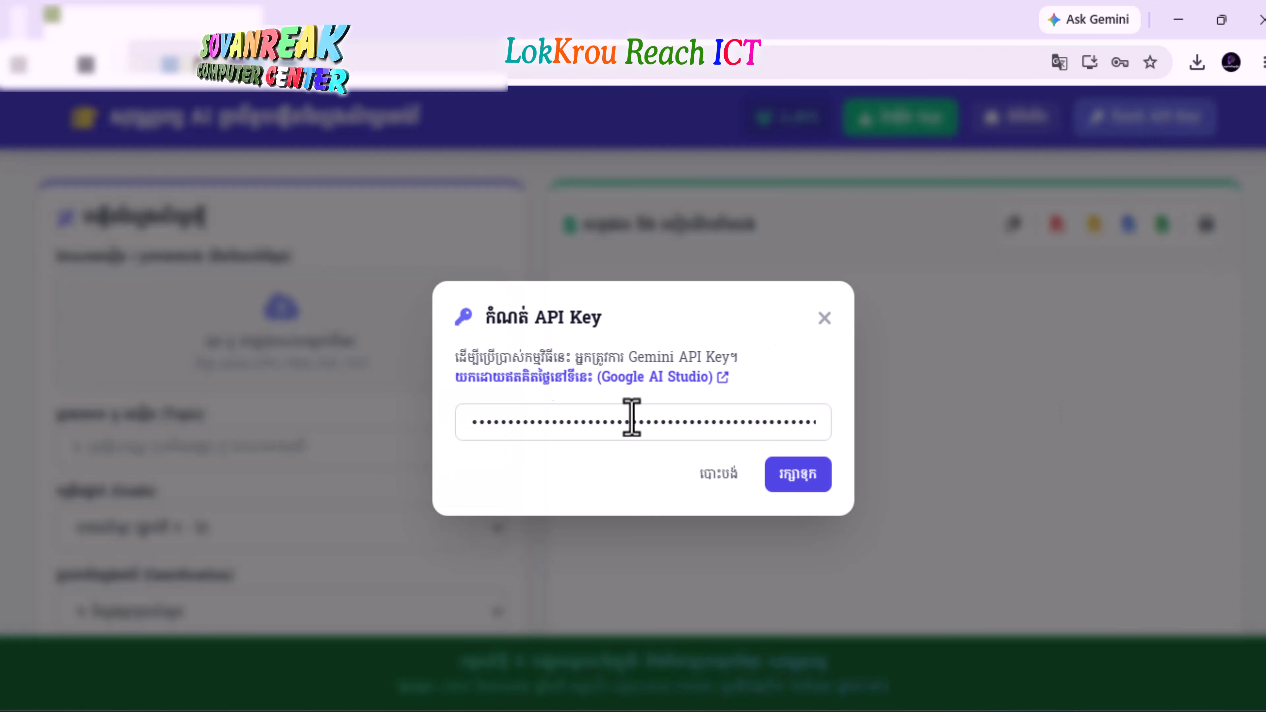
pyautogui.click(800, 480)
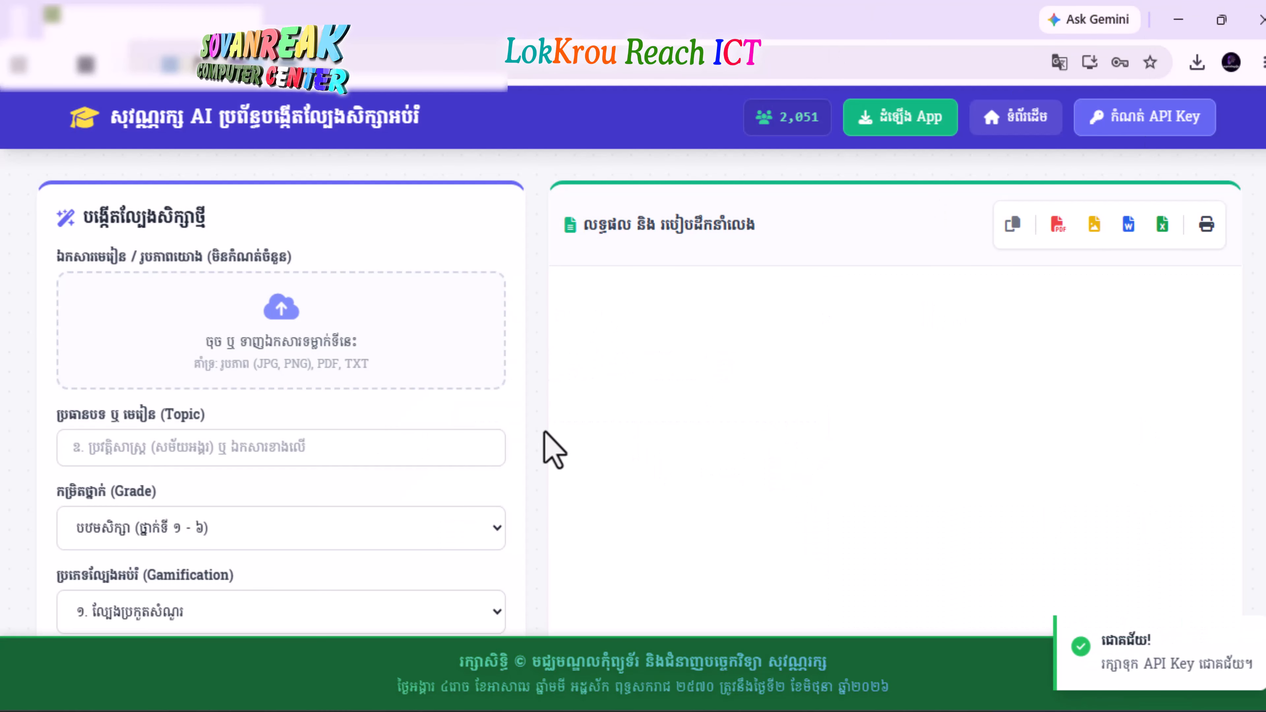
# Step: Upload the story PDF ២៣-រឿង ចៅចម្រុះទិព្វ.pdf from the Desktop as the lesson document
pyautogui.click(396, 376)
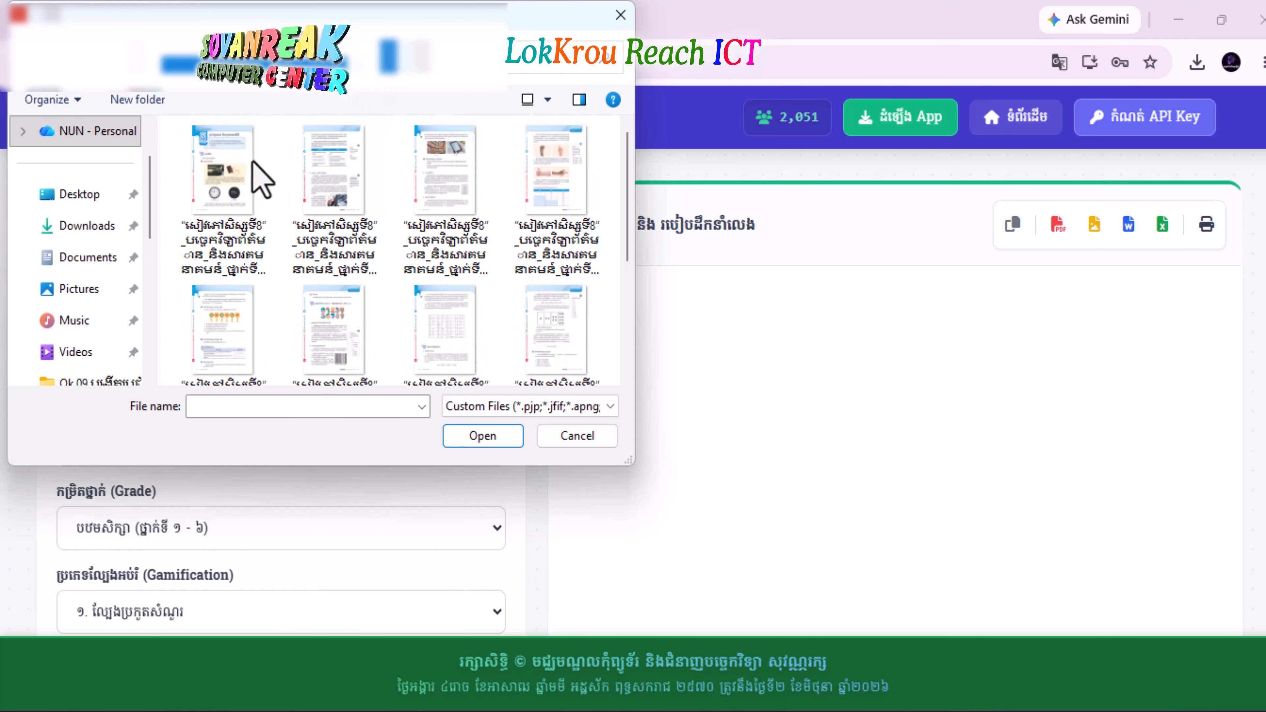
pyautogui.click(75, 195)
pyautogui.scroll(-10, 452, 305)
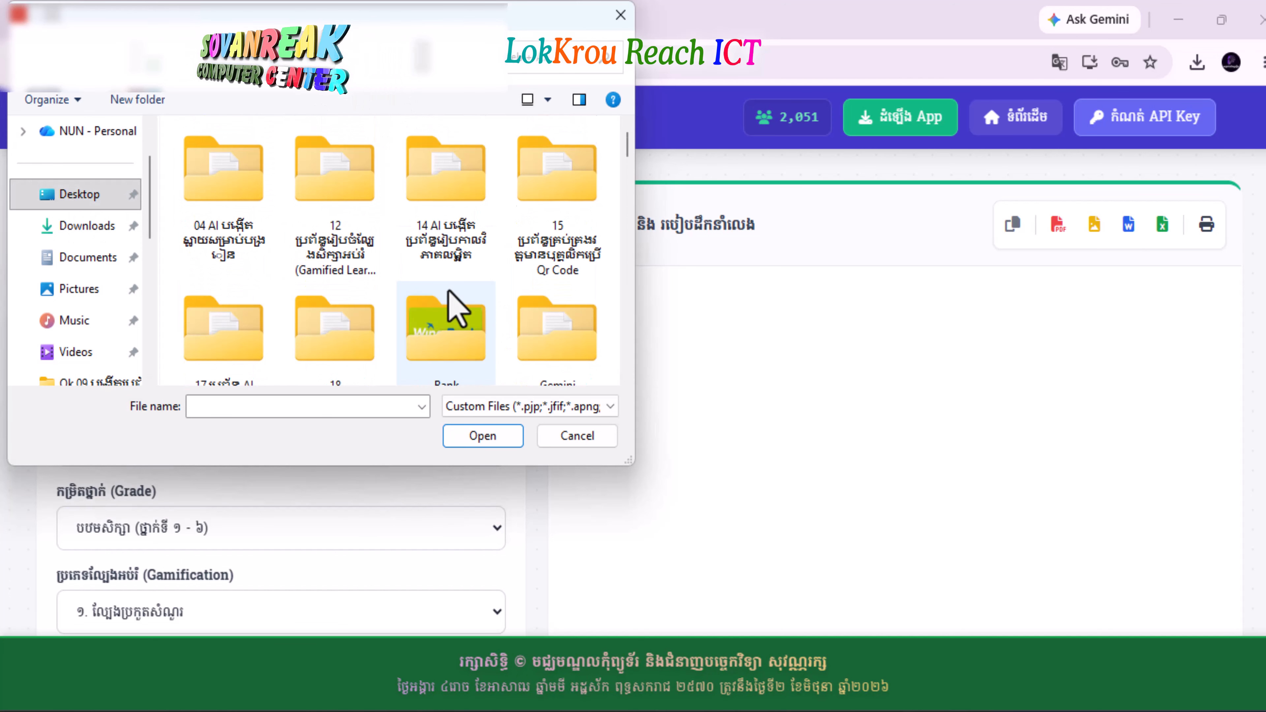
pyautogui.scroll(-3, 569, 333)
pyautogui.scroll(5, 563, 324)
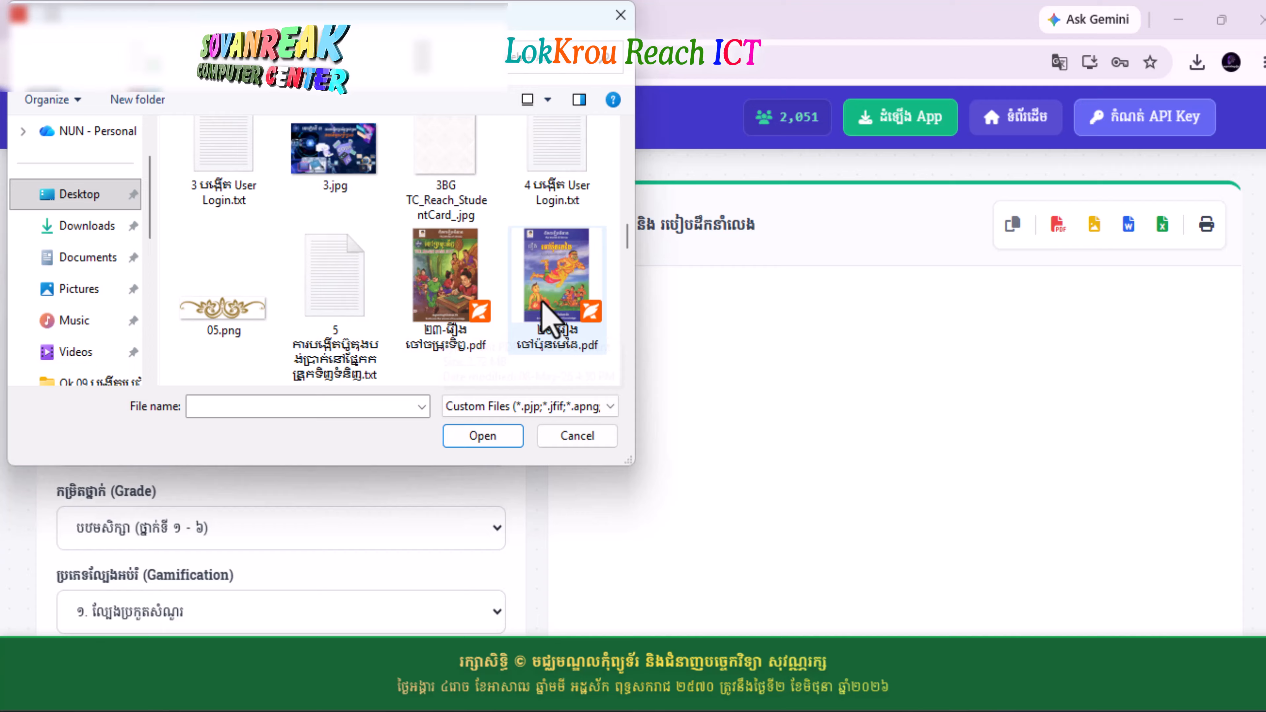
pyautogui.click(458, 280)
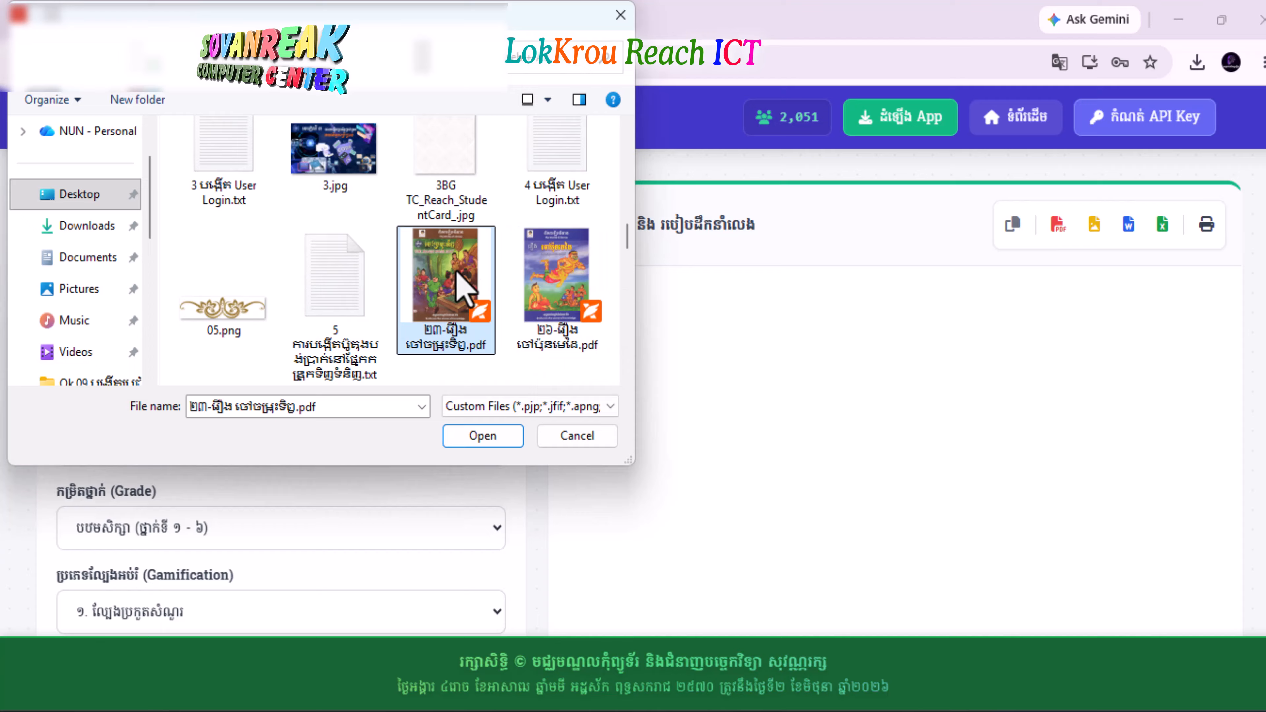
pyautogui.click(476, 437)
# Step: Set the topic to សម្រាប់ថ្នាក់ ទី២ and the grade level to បឋមសិក្សា (ថ្នាក់ទី ១ - ៦)
pyautogui.scroll(-3, 279, 399)
pyautogui.click(214, 299)
pyautogui.write('សម្រាប់ថ្នាក់ ទី')
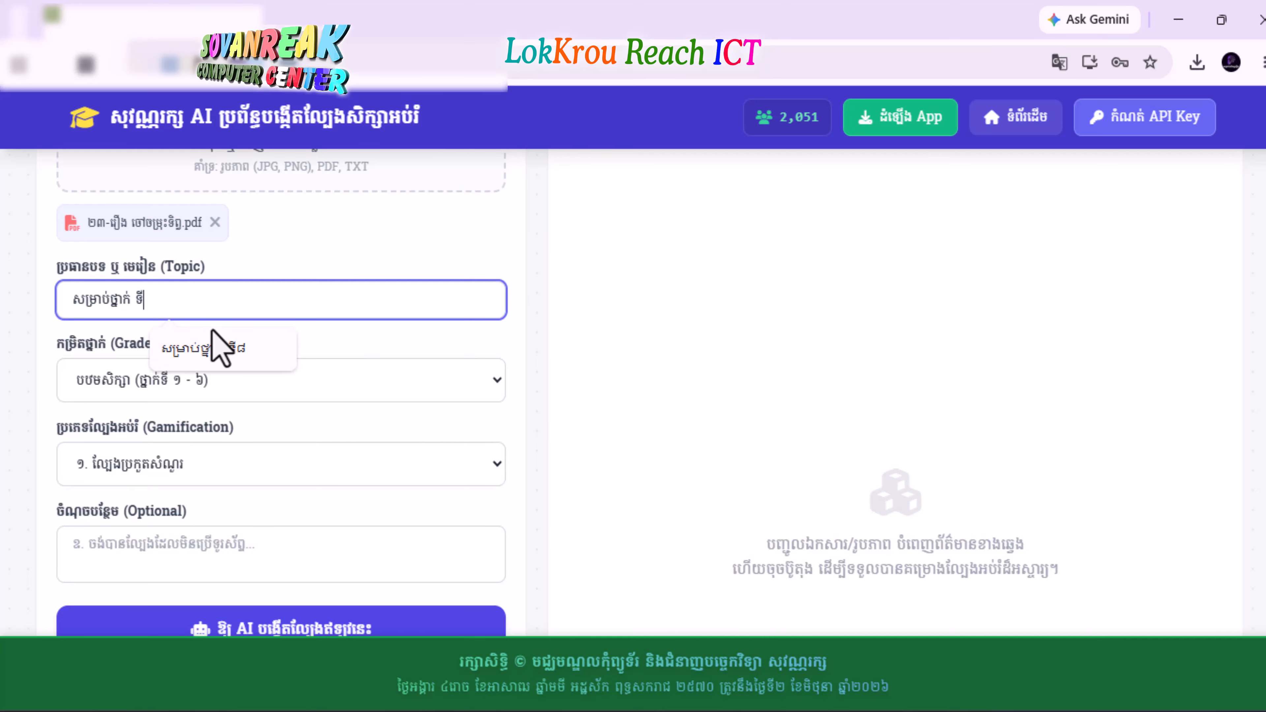
pyautogui.write('២')
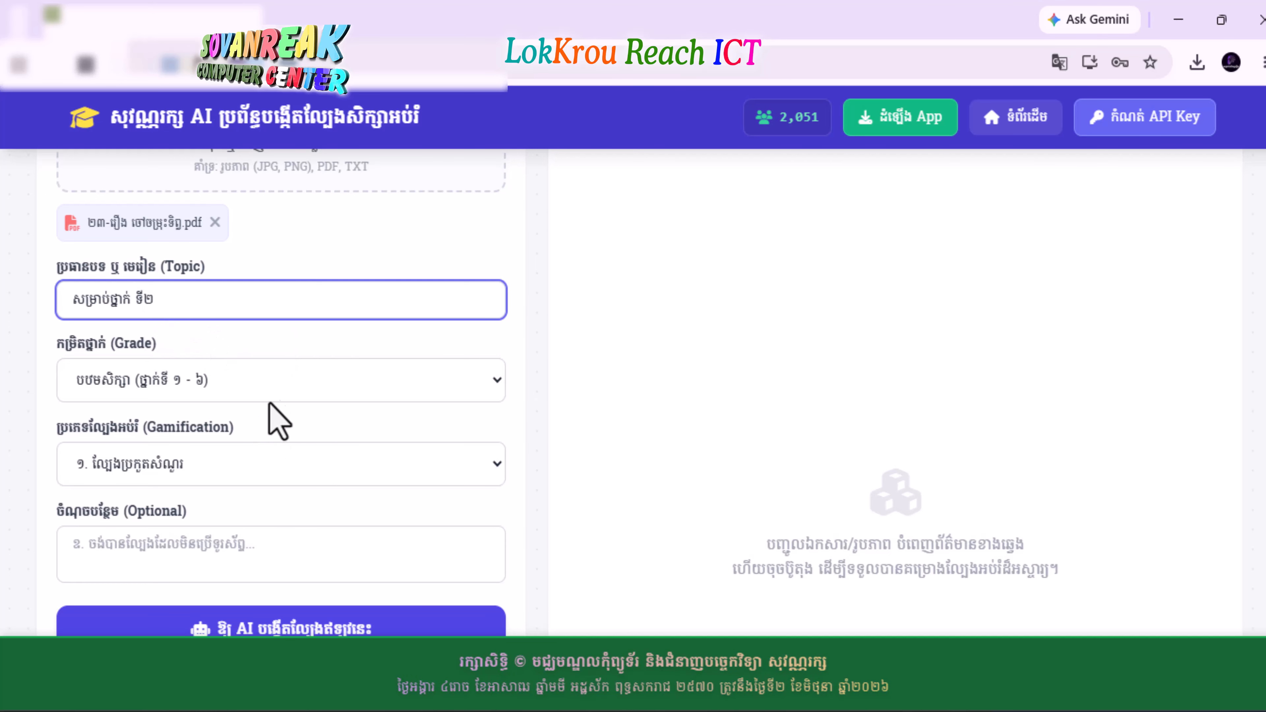
pyautogui.click(270, 391)
pyautogui.click(170, 428)
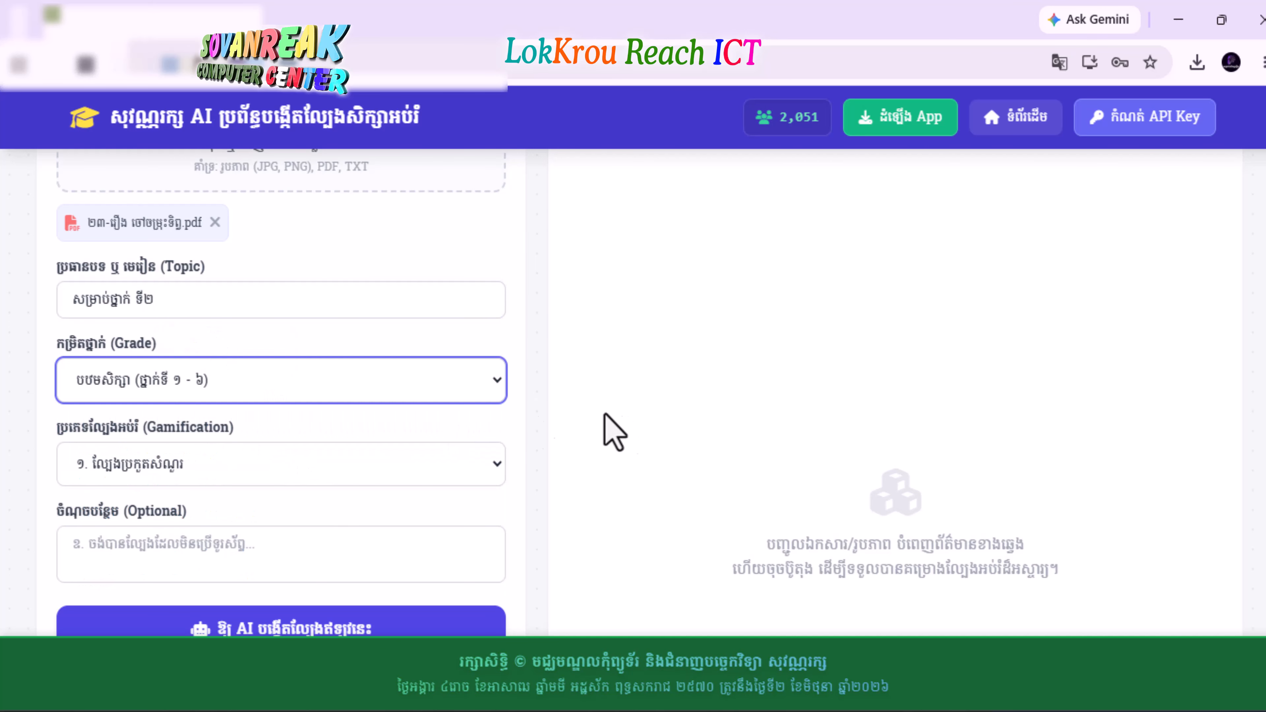
# Step: Choose the gamification type ២. ជ្រើសរើសចម្លើយត្រឹមត្រូវ and have the AI generate the game plan
pyautogui.scroll(-2, 319, 203)
pyautogui.click(291, 377)
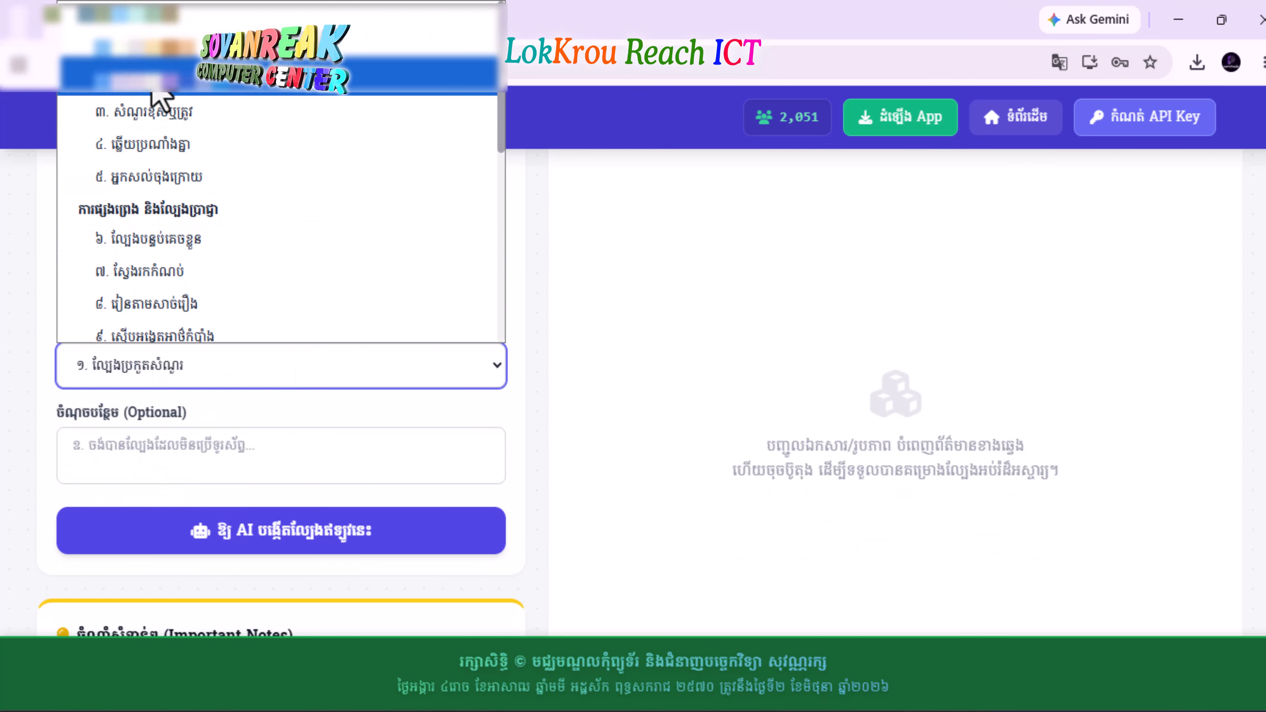
pyautogui.click(200, 74)
pyautogui.click(282, 531)
pyautogui.scroll(2, 424, 479)
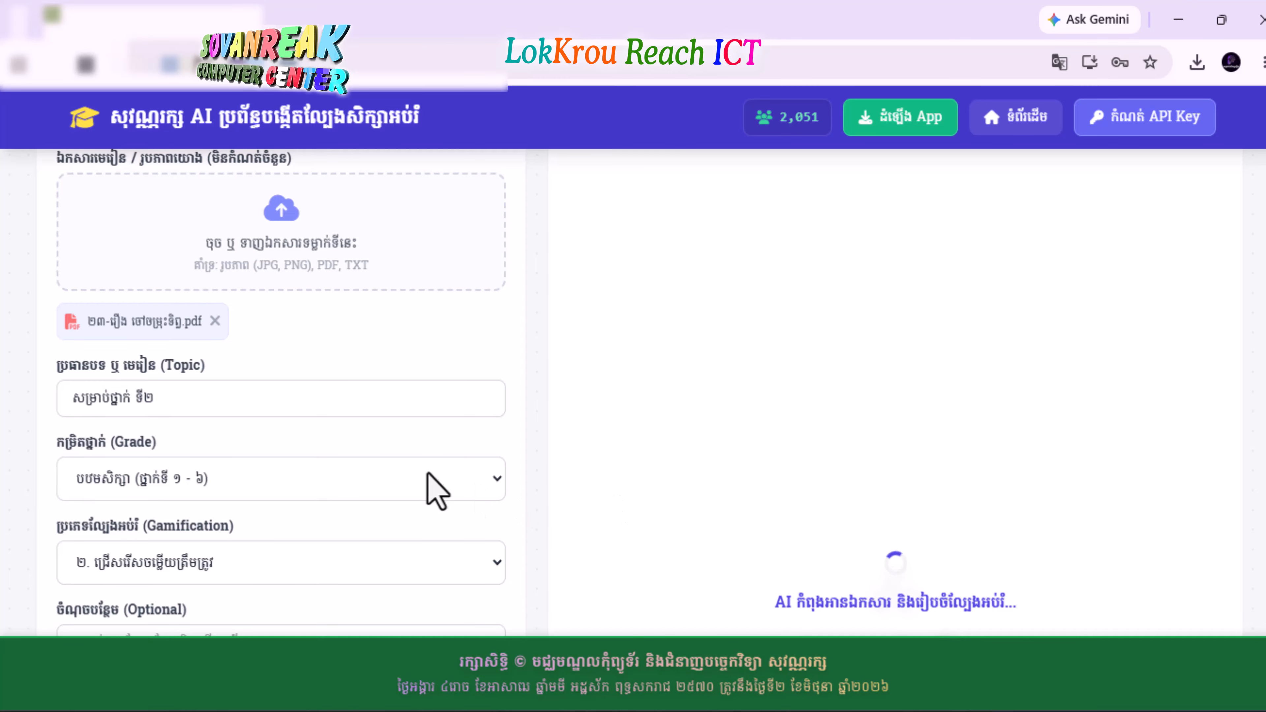
pyautogui.scroll(1, 428, 473)
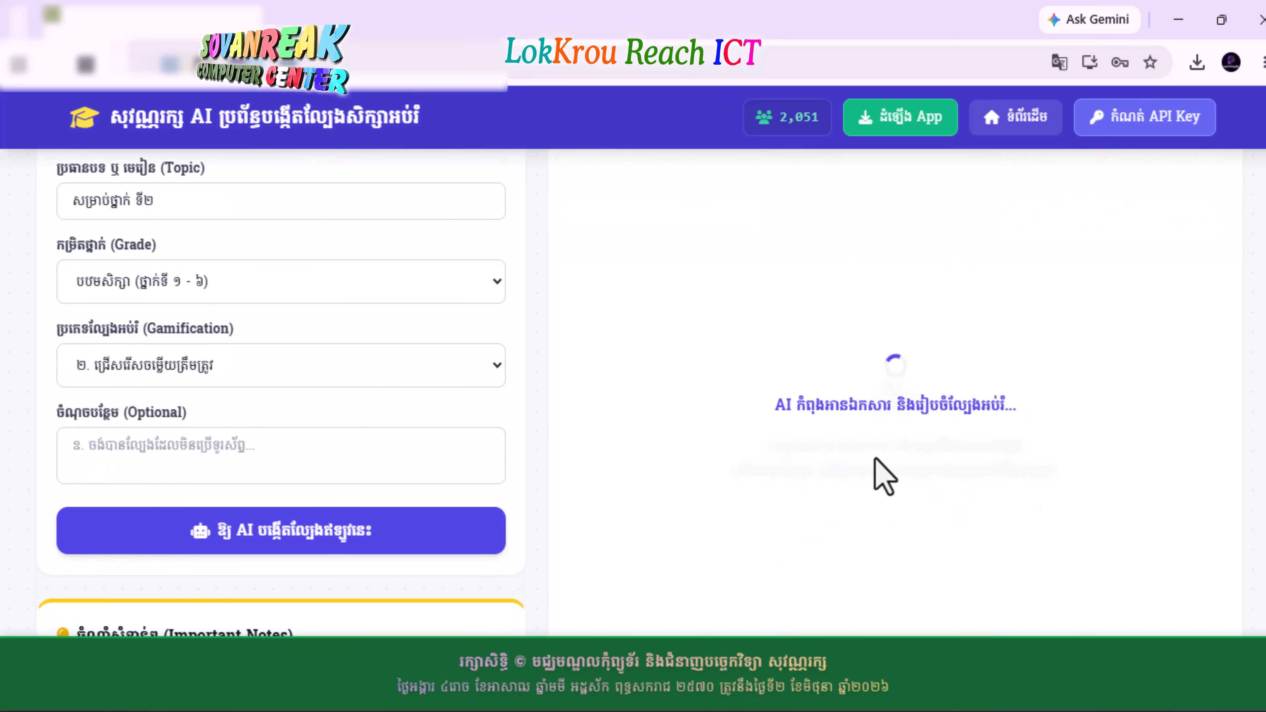
pyautogui.scroll(2, 330, 424)
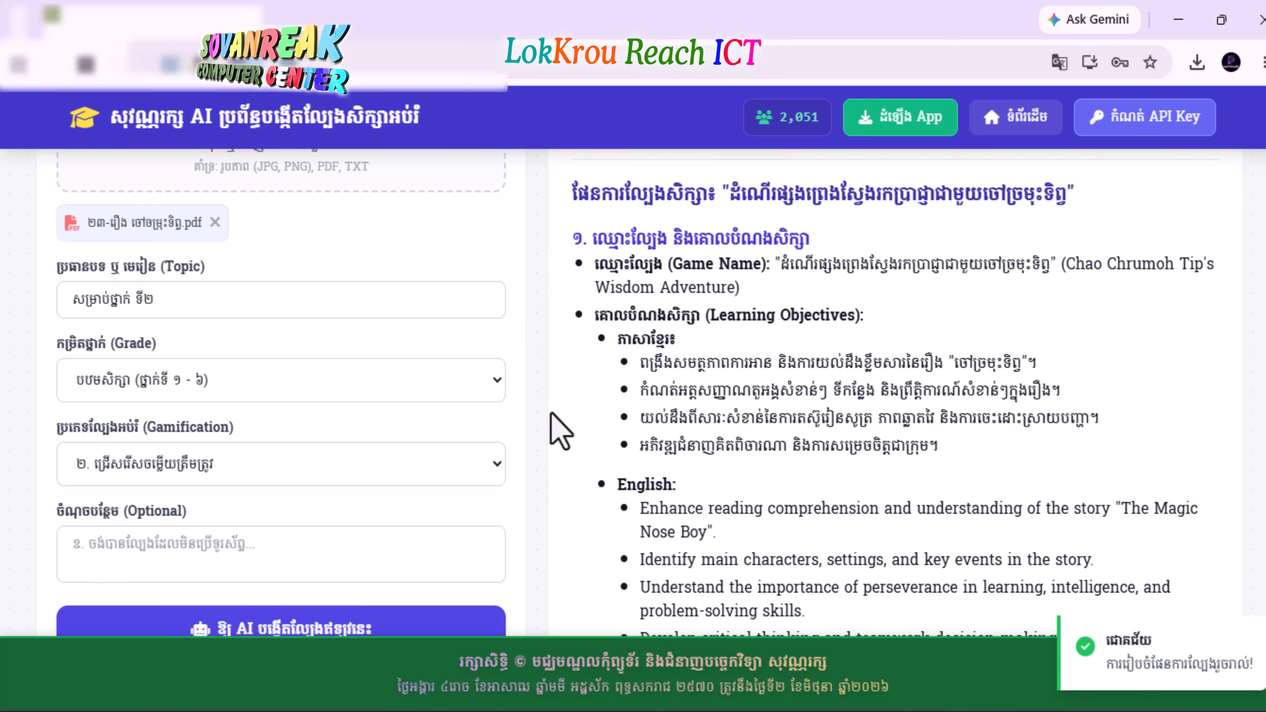
# Step: Read through the new story game plan's learning objectives, needed materials, setup and student assessment sections
pyautogui.scroll(-4, 663, 294)
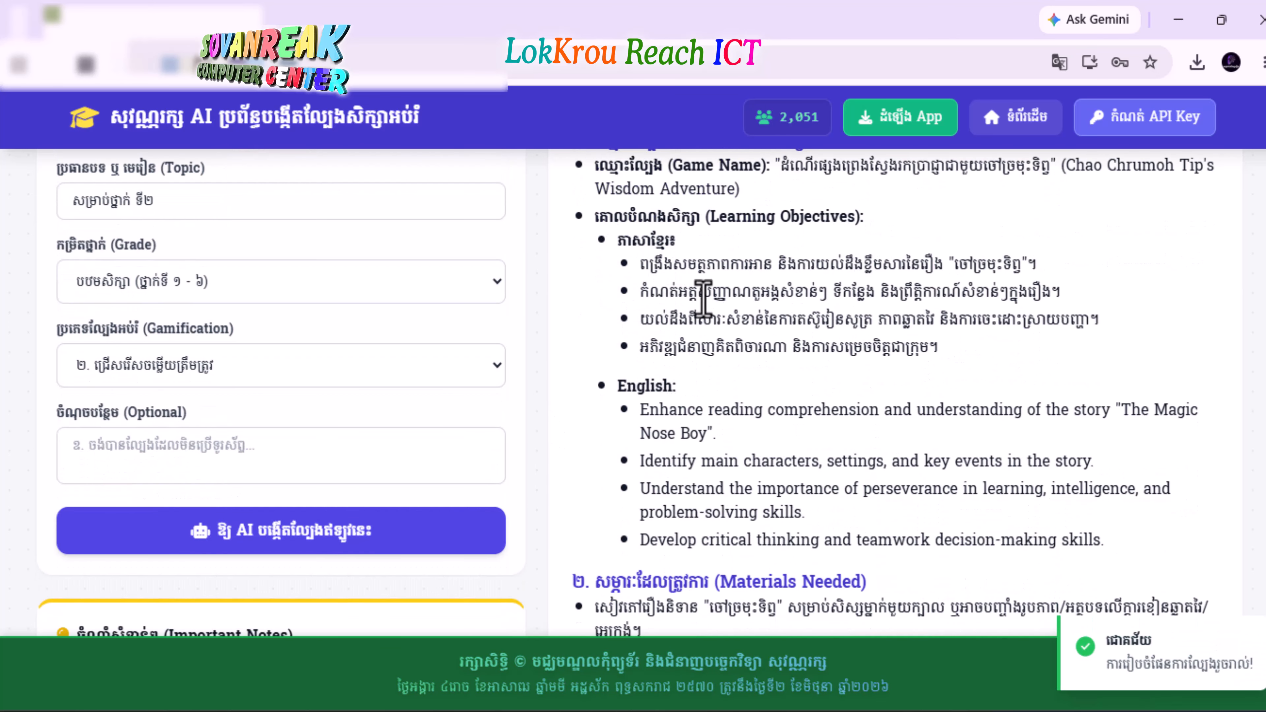
pyautogui.scroll(-4, 765, 360)
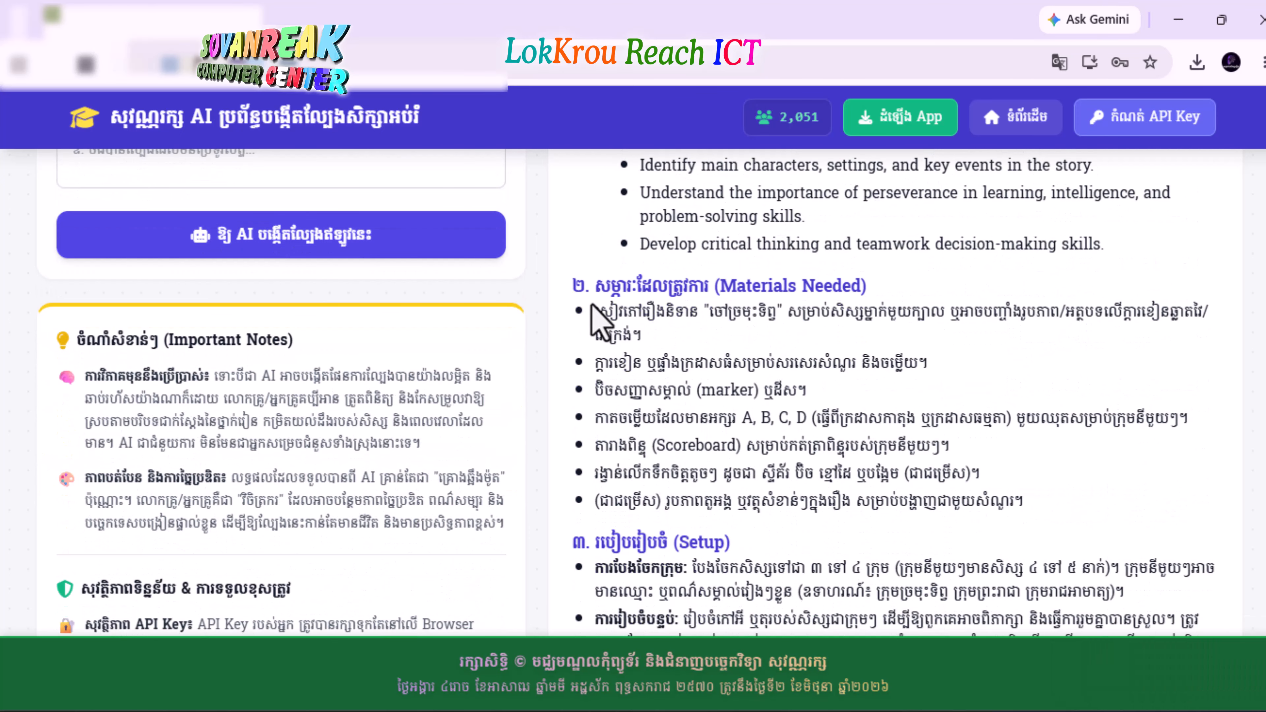
pyautogui.moveTo(592, 286); pyautogui.dragTo(892, 299)
pyautogui.scroll(-4, 897, 359)
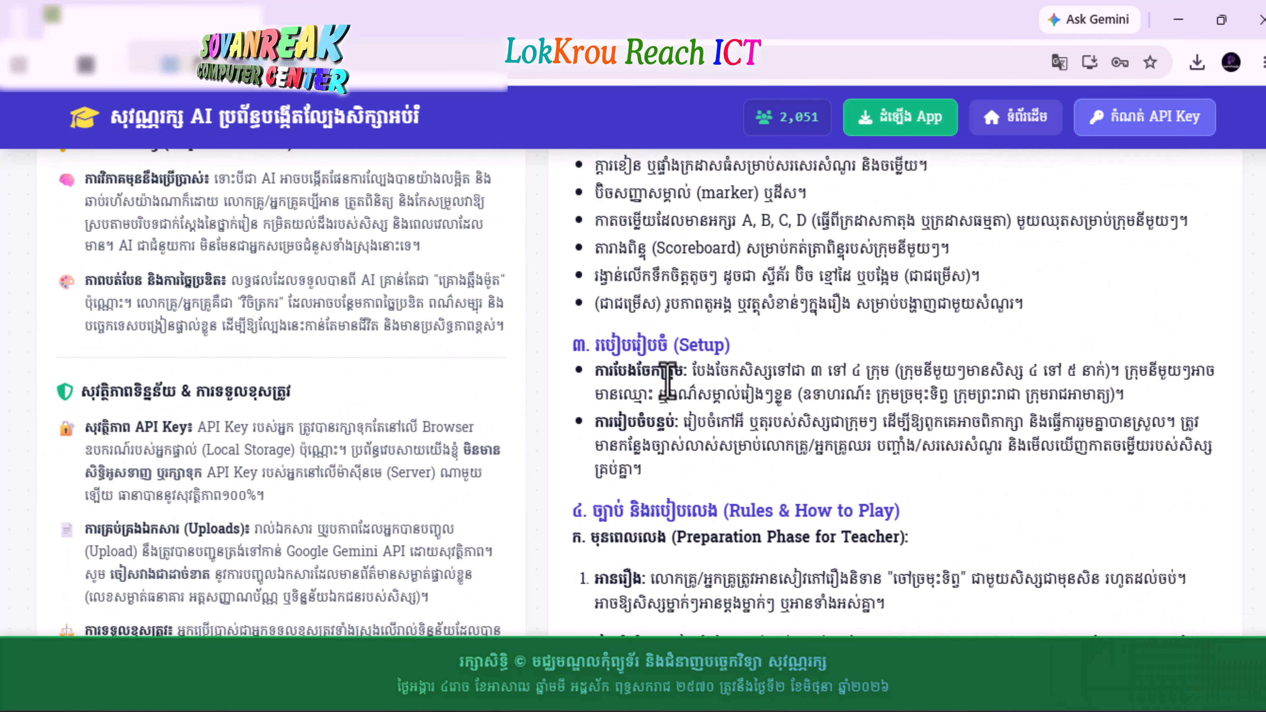
pyautogui.moveTo(588, 344); pyautogui.dragTo(792, 352)
pyautogui.scroll(-15, 797, 430)
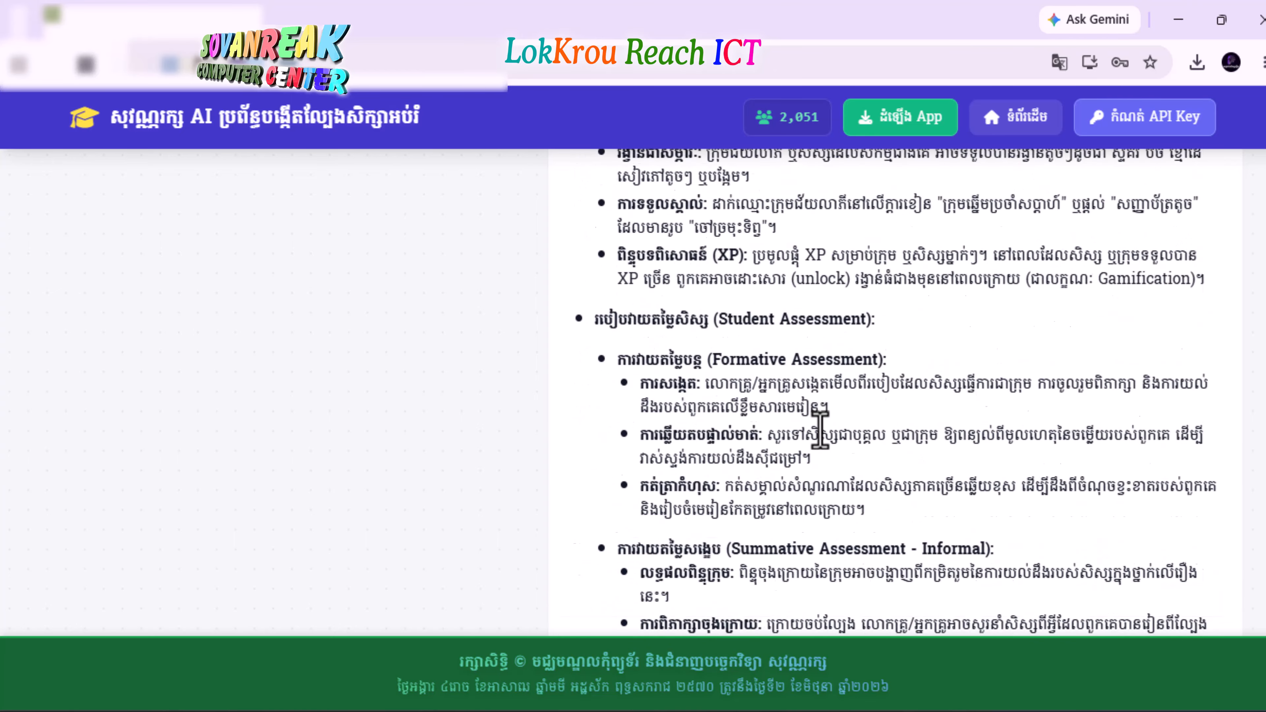
pyautogui.scroll(4, 820, 428)
pyautogui.scroll(-8, 819, 432)
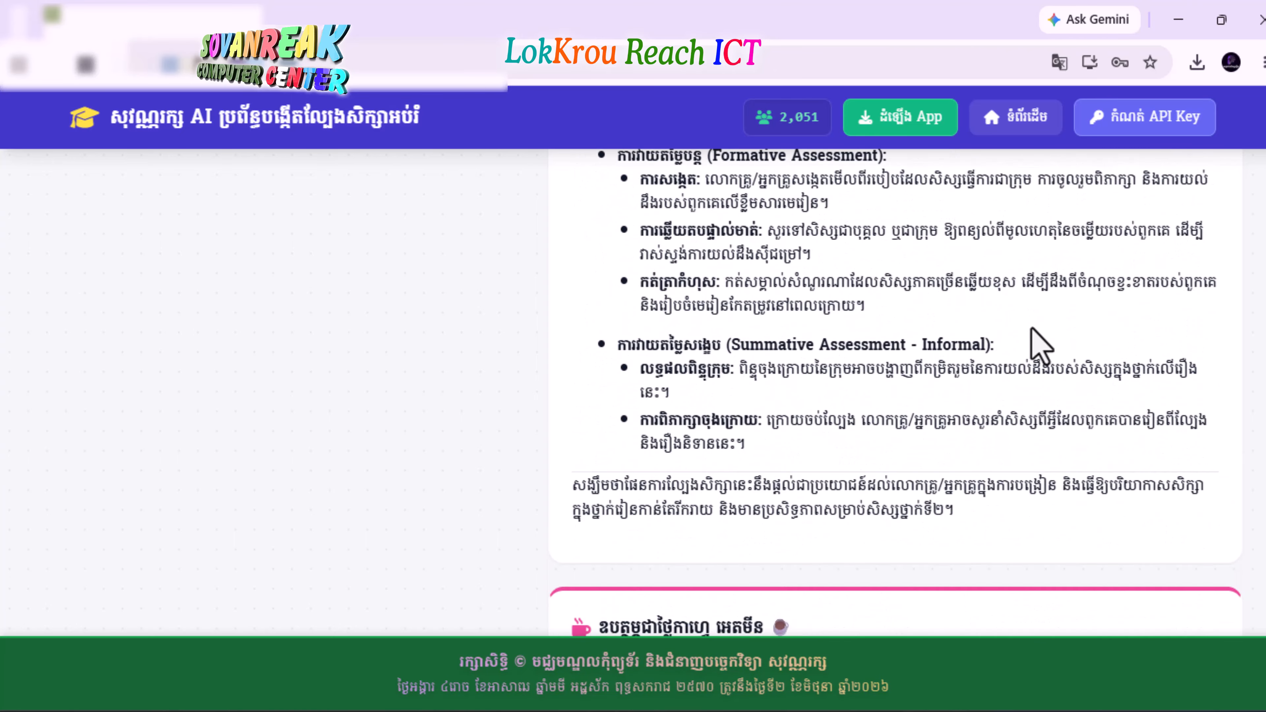
# Step: Review the page's important notes and data safety information, the plan's setup and rules, and the closing support section
pyautogui.scroll(20, 1003, 412)
pyautogui.scroll(-6, 325, 430)
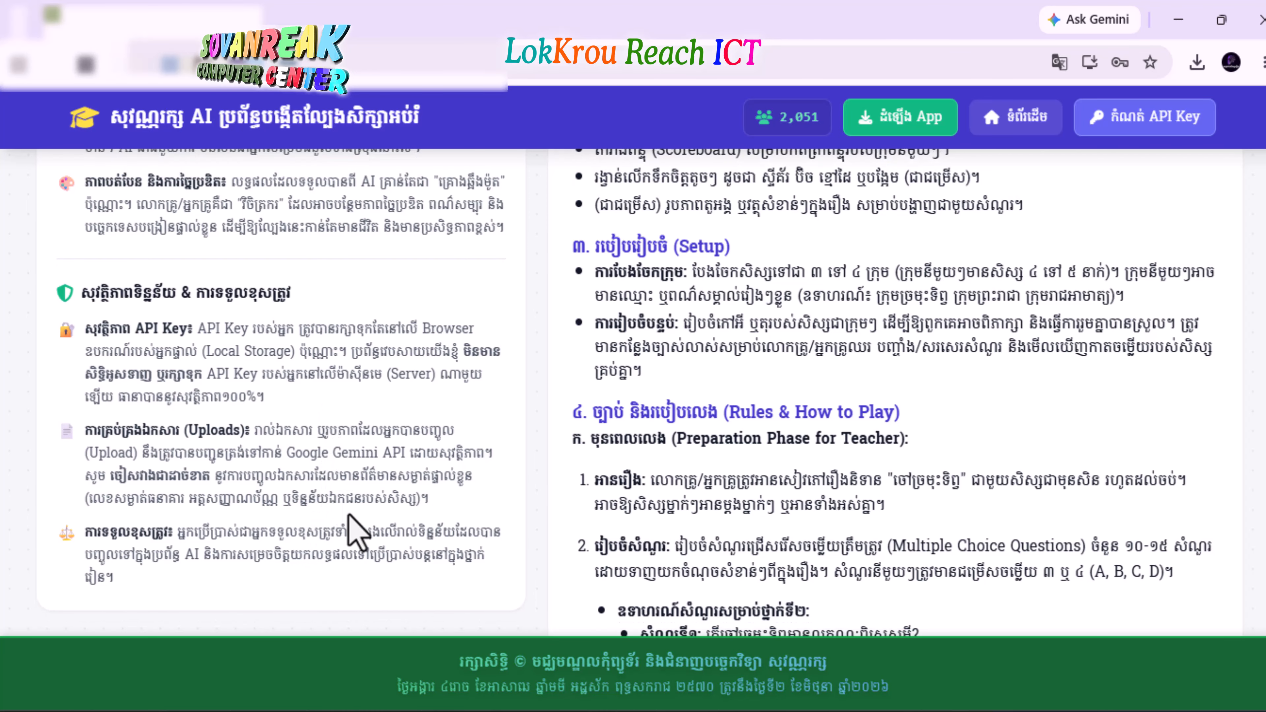
pyautogui.scroll(2, 358, 531)
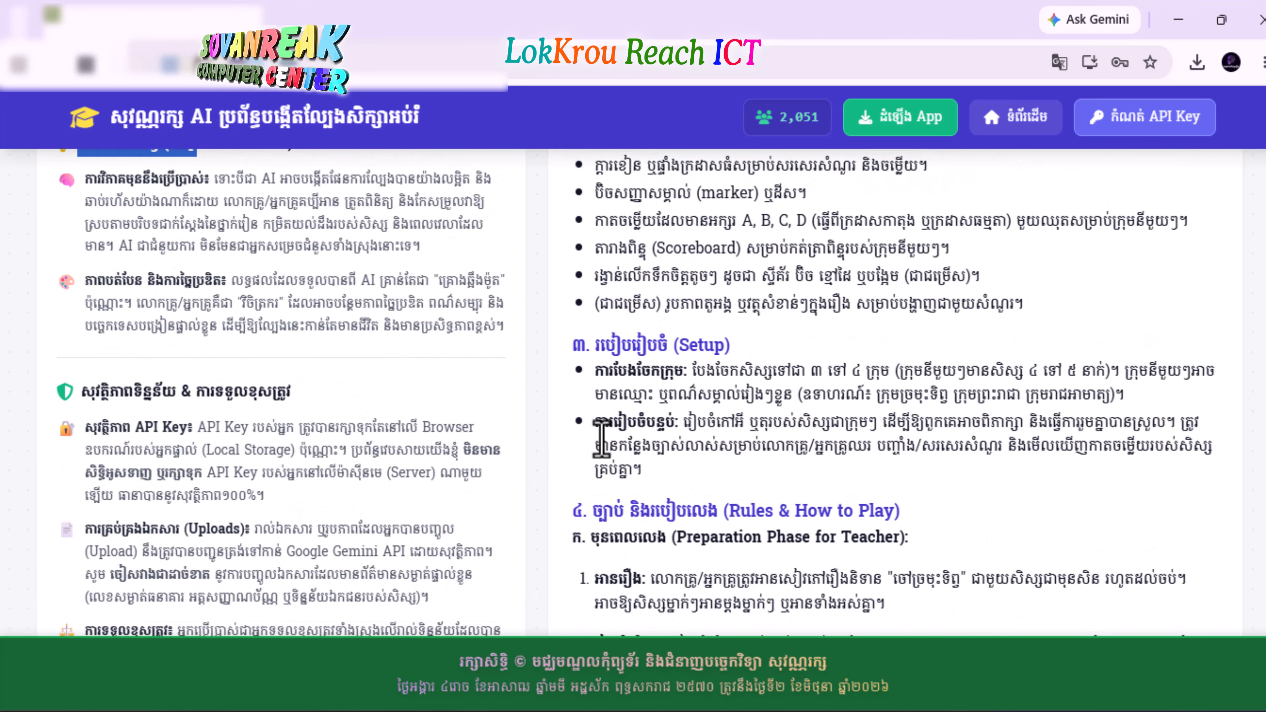
pyautogui.scroll(-15, 334, 453)
pyautogui.scroll(5, 808, 475)
pyautogui.scroll(-5, 817, 548)
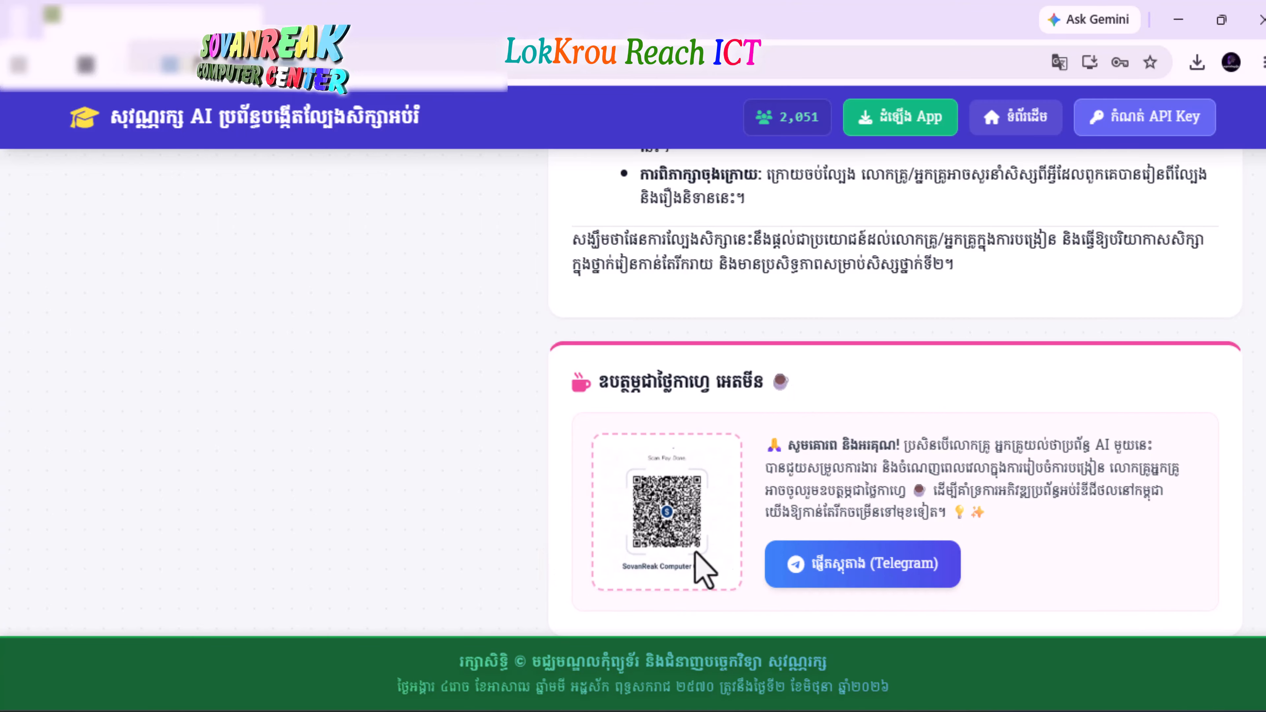
pyautogui.scroll(1, 168, 482)
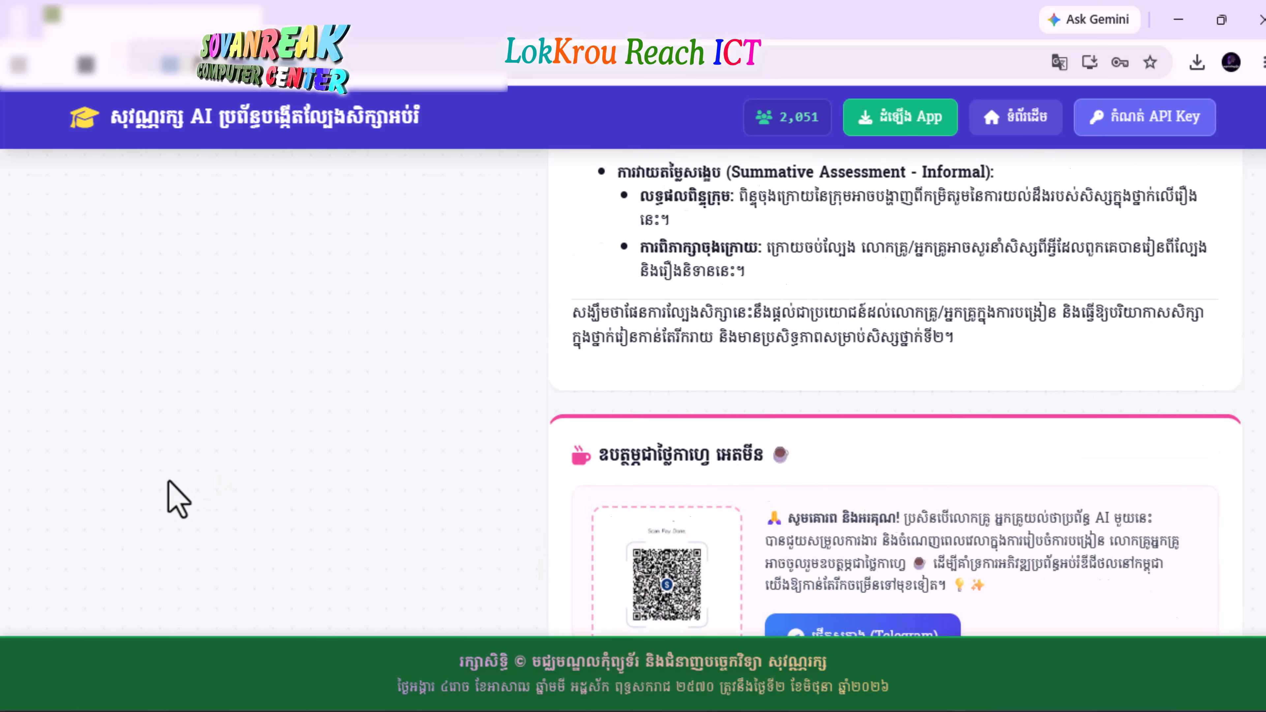